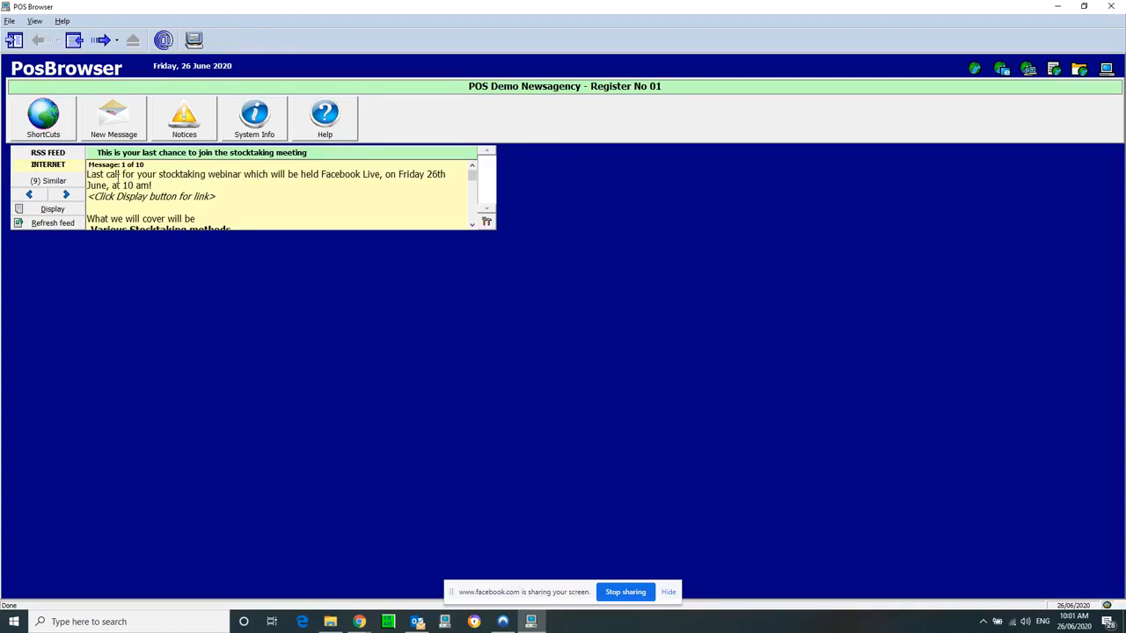
# Open the Stocktaking guide from the Stock Taking section of the Posbrowser help file and maximize the help window
pyautogui.click(62, 23)
pyautogui.click(86, 34)
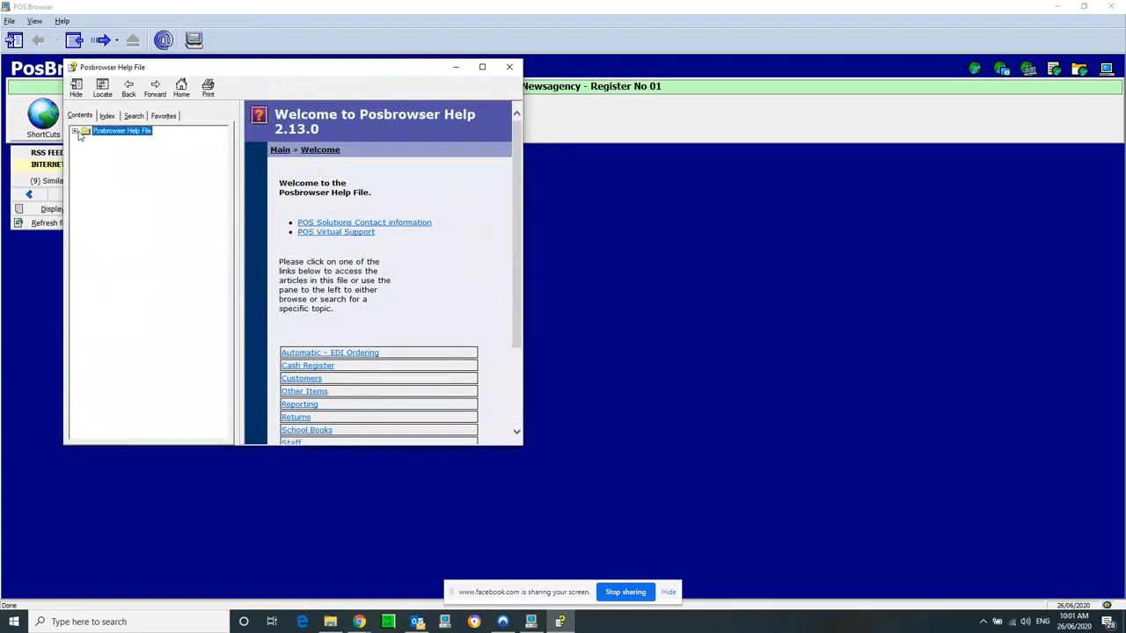
pyautogui.click(76, 131)
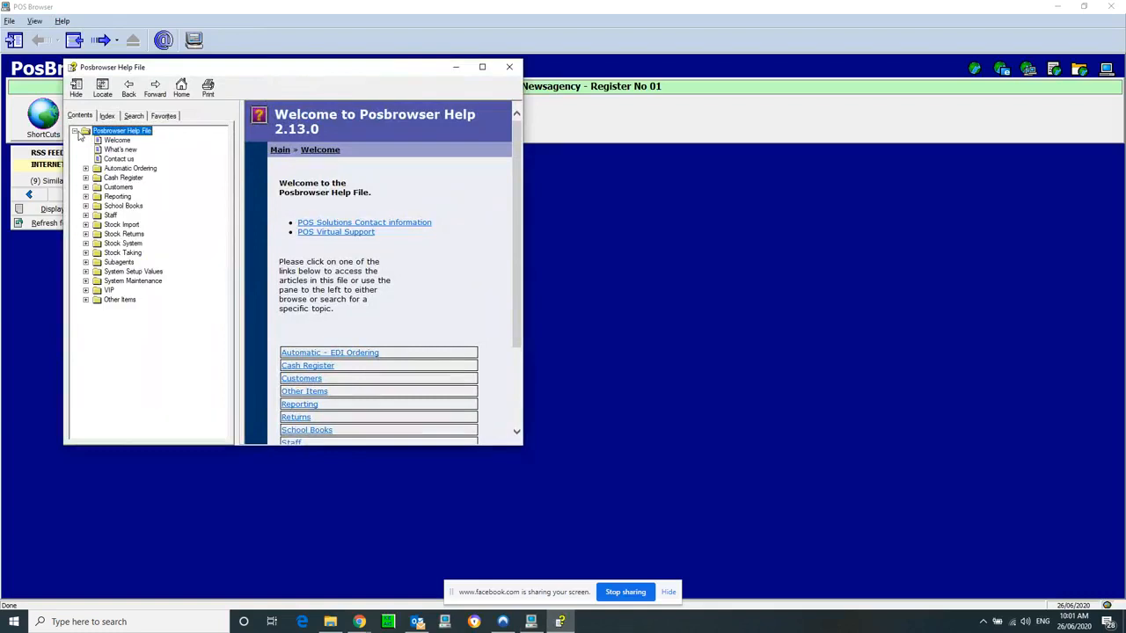
pyautogui.click(121, 253)
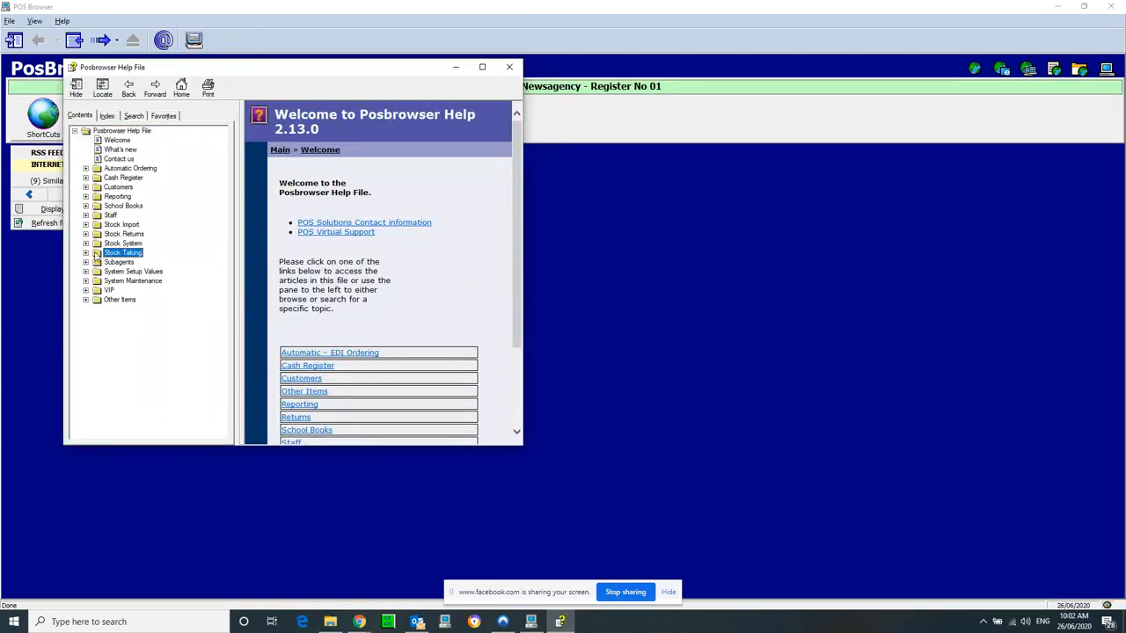
pyautogui.click(86, 255)
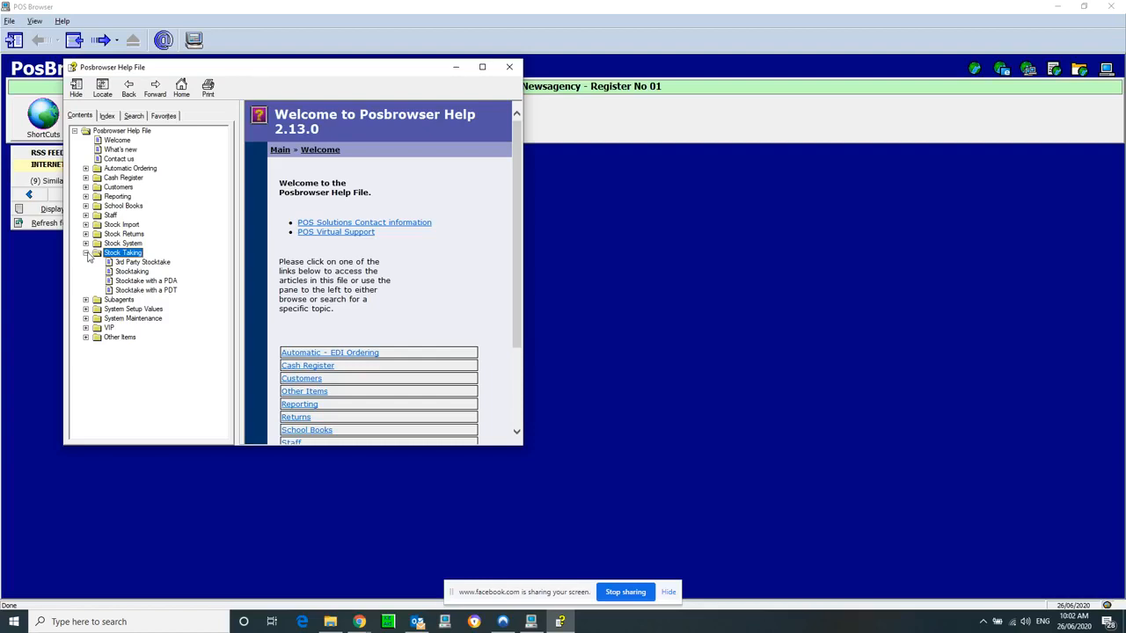
pyautogui.click(123, 272)
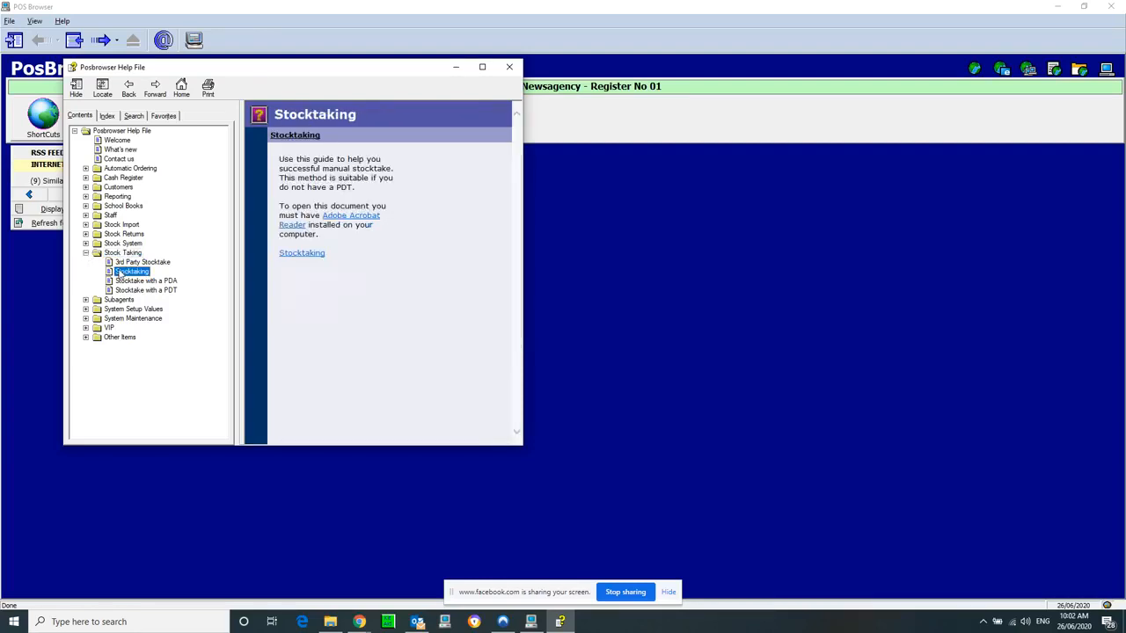
pyautogui.click(313, 254)
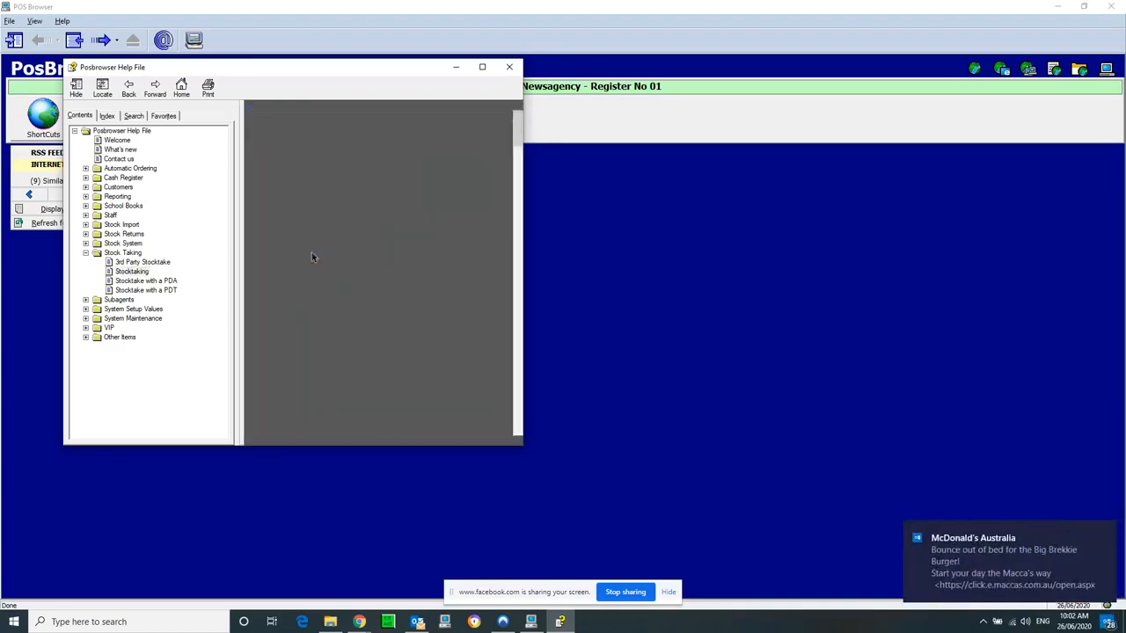
pyautogui.click(481, 67)
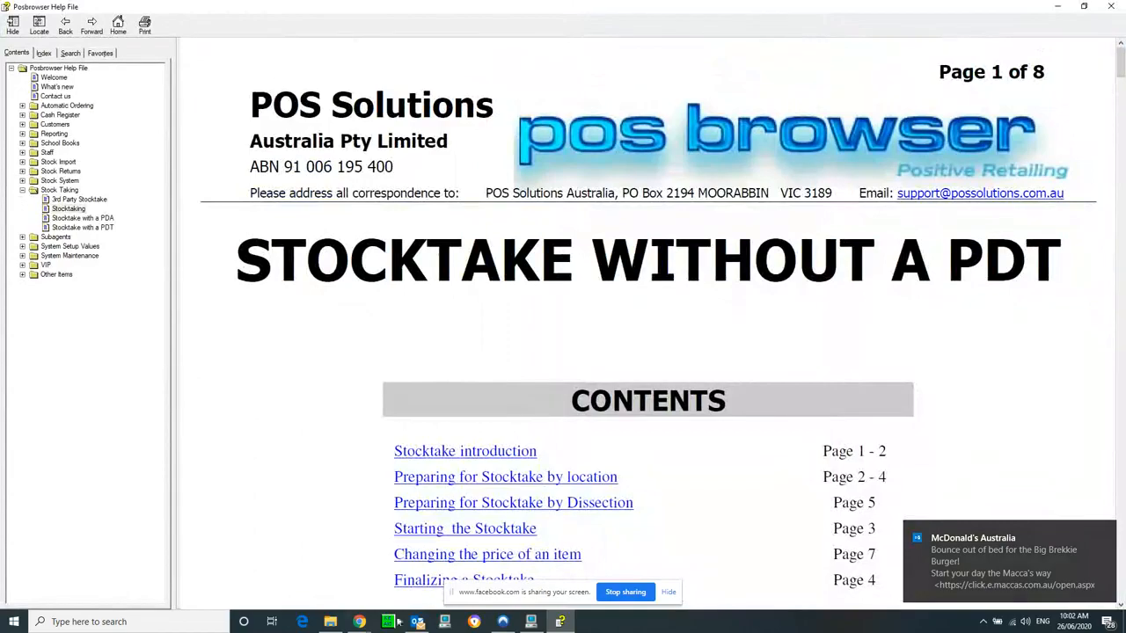
# Examine the guide's contents list and stocktake introduction, report Adobe Reader as having worked correctly, and close the help file
pyautogui.moveTo(417, 622)
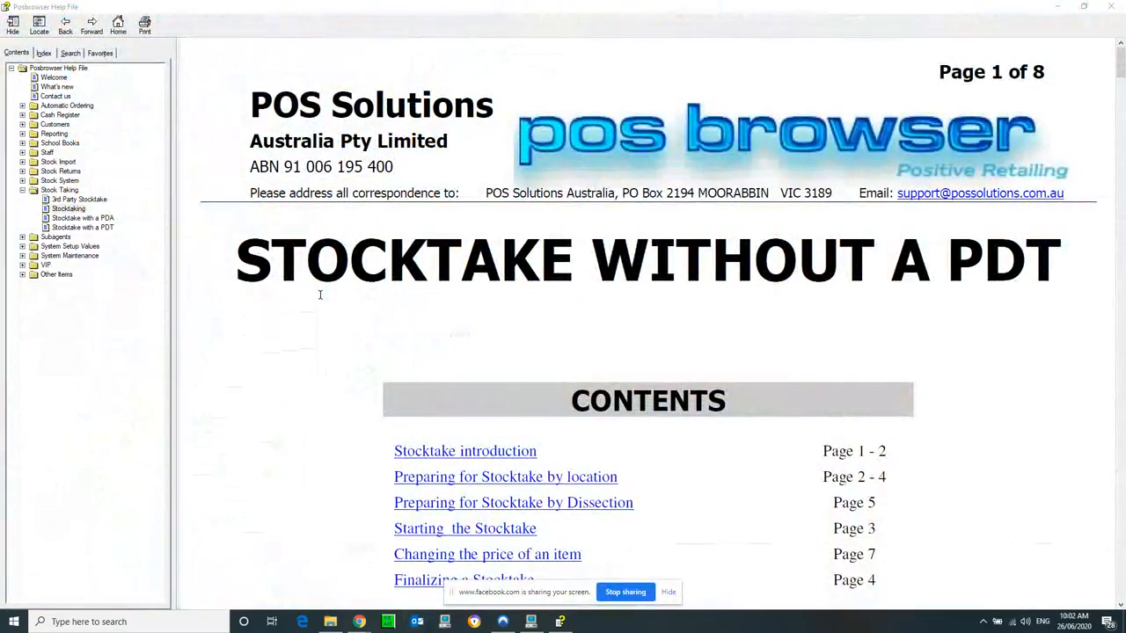
pyautogui.scroll(-2, 320, 296)
pyautogui.scroll(-1, 320, 297)
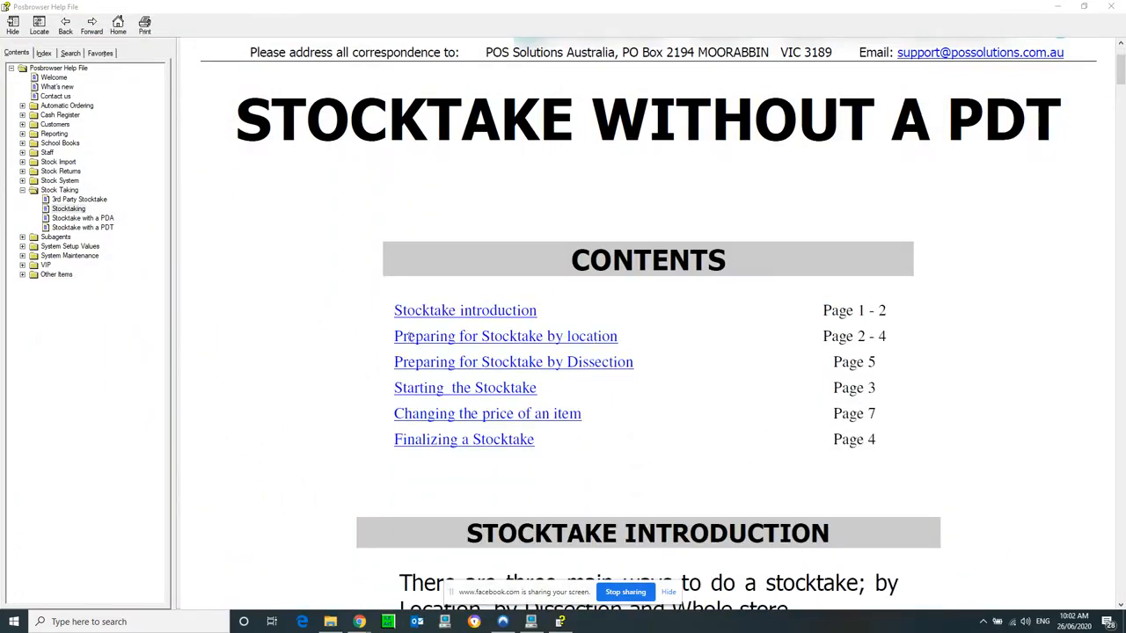
pyautogui.click(401, 336)
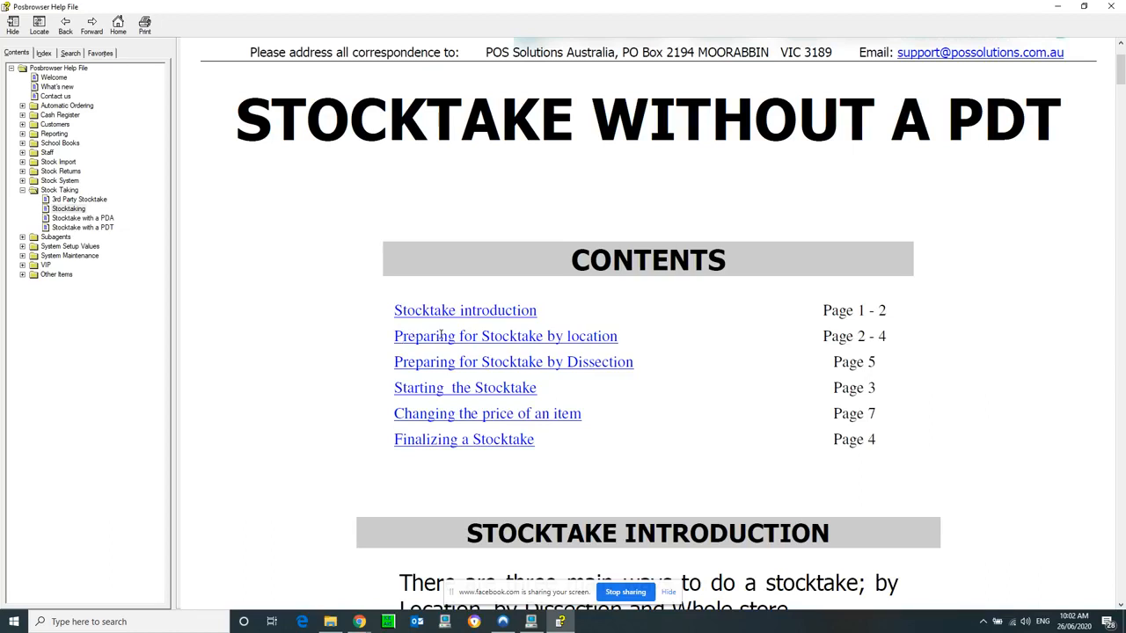
pyautogui.scroll(-15, 440, 336)
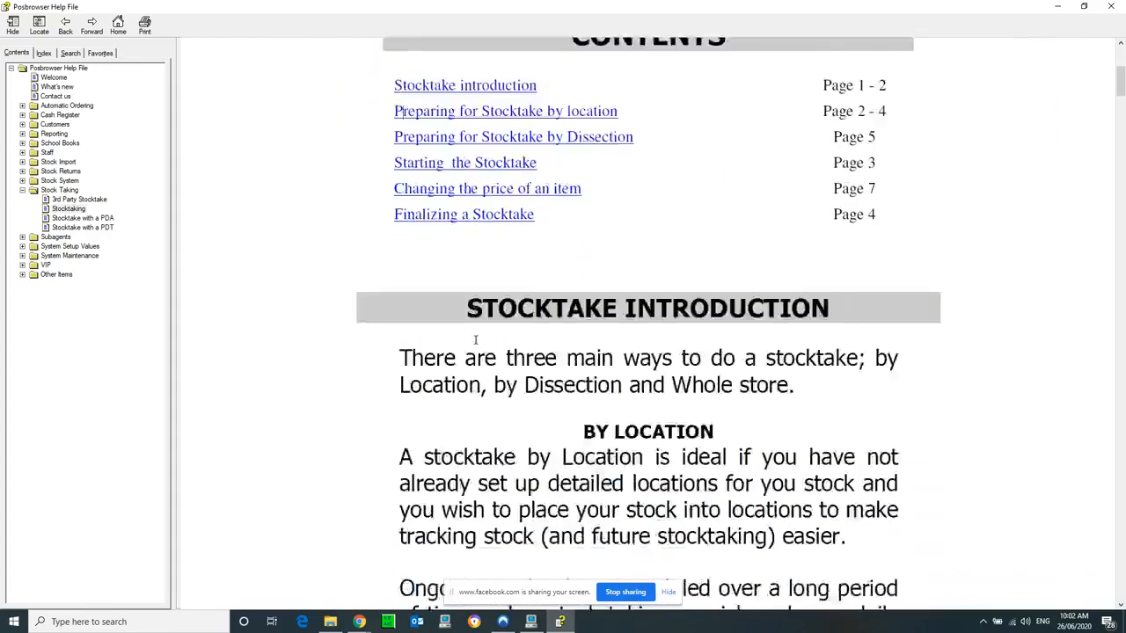
pyautogui.scroll(-6, 566, 362)
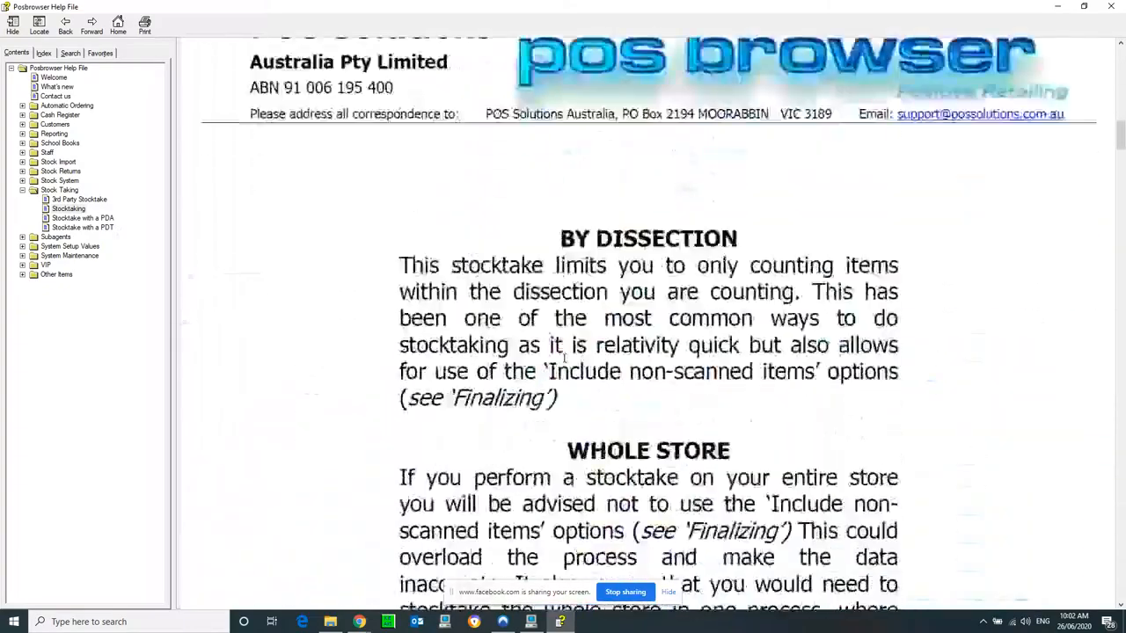
pyautogui.scroll(7, 564, 363)
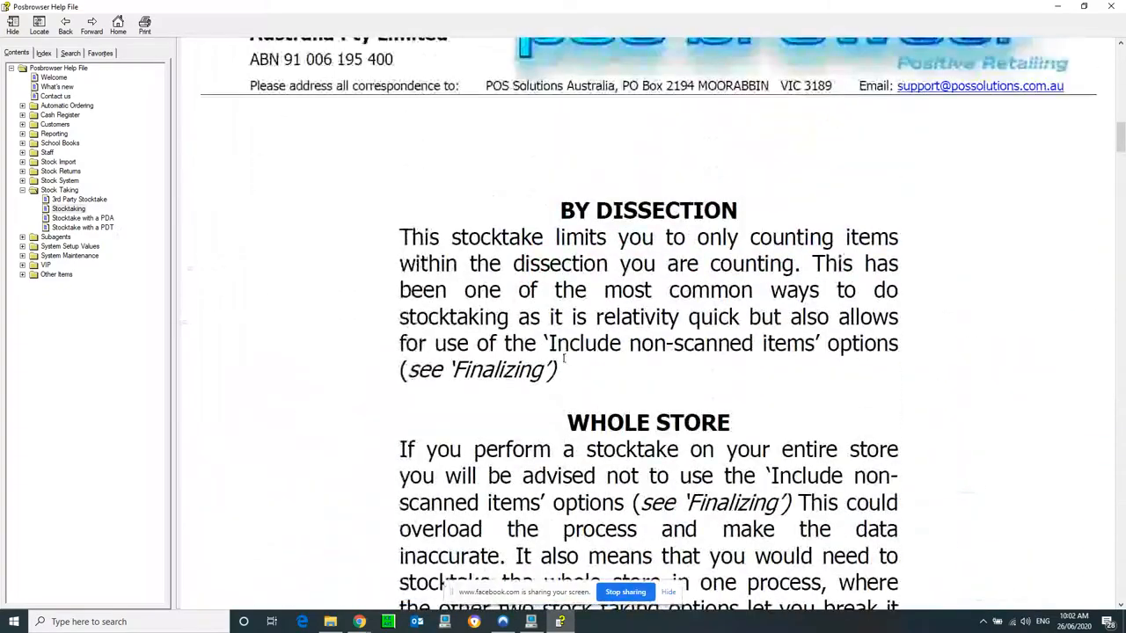
pyautogui.scroll(10, 563, 357)
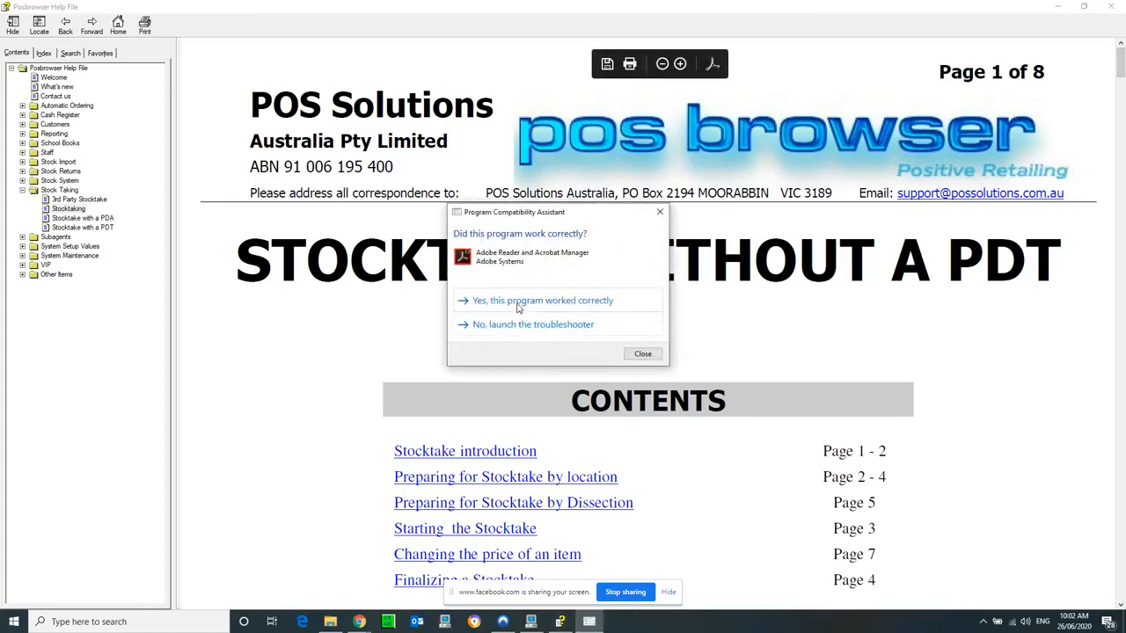
pyautogui.click(518, 301)
pyautogui.click(1111, 7)
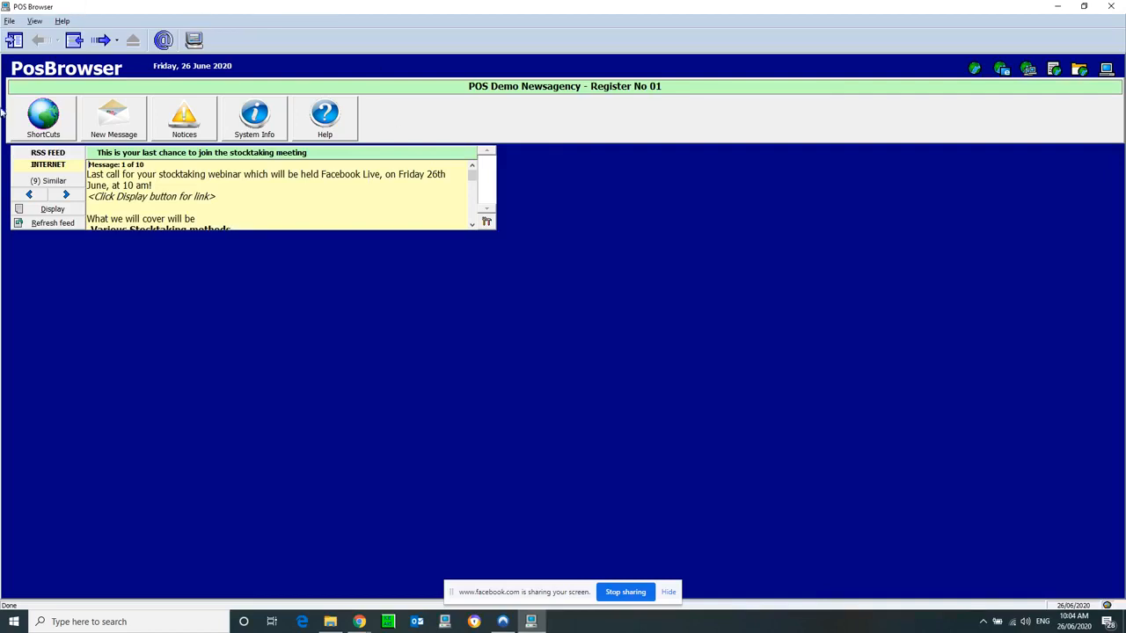
# Open the Stock Take screen from Stock Systems in the main menu
pyautogui.click(15, 41)
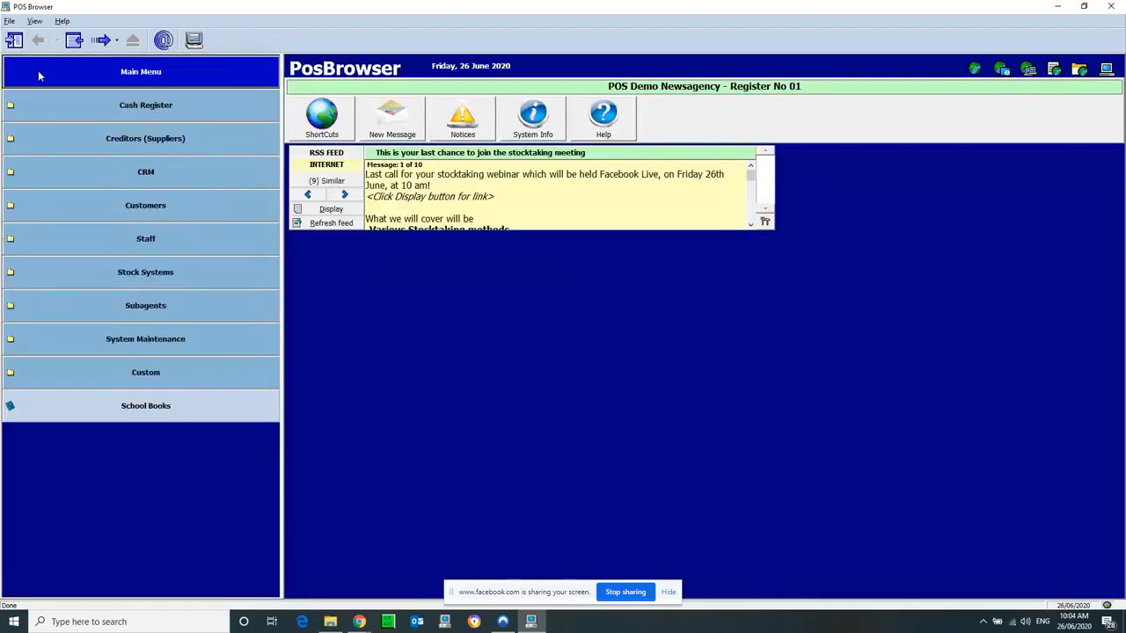
pyautogui.click(131, 272)
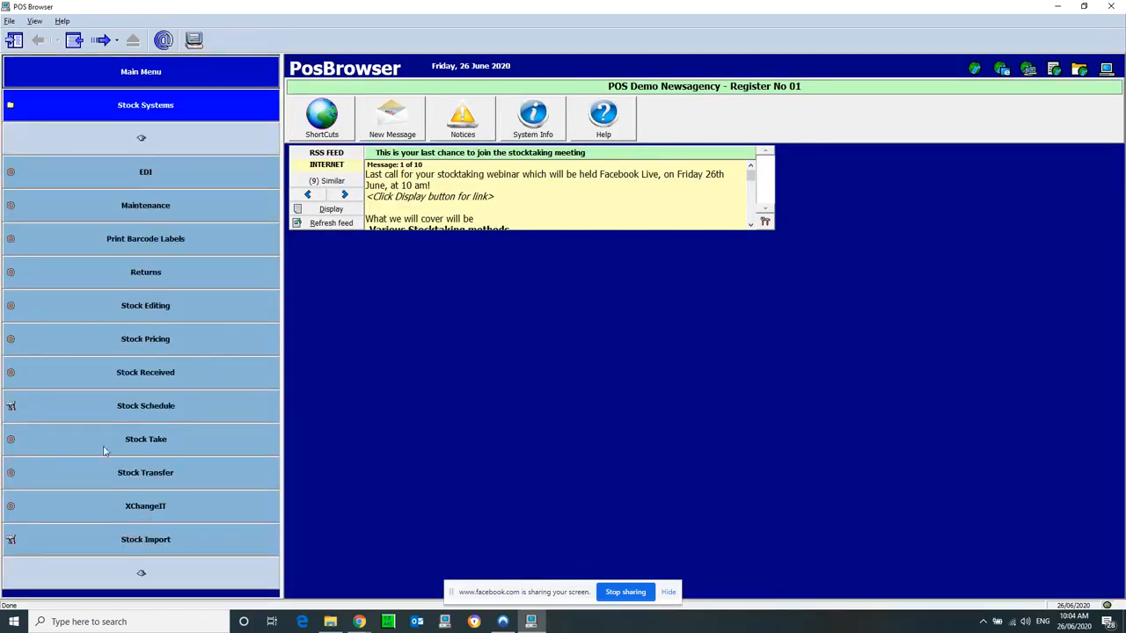
pyautogui.click(153, 447)
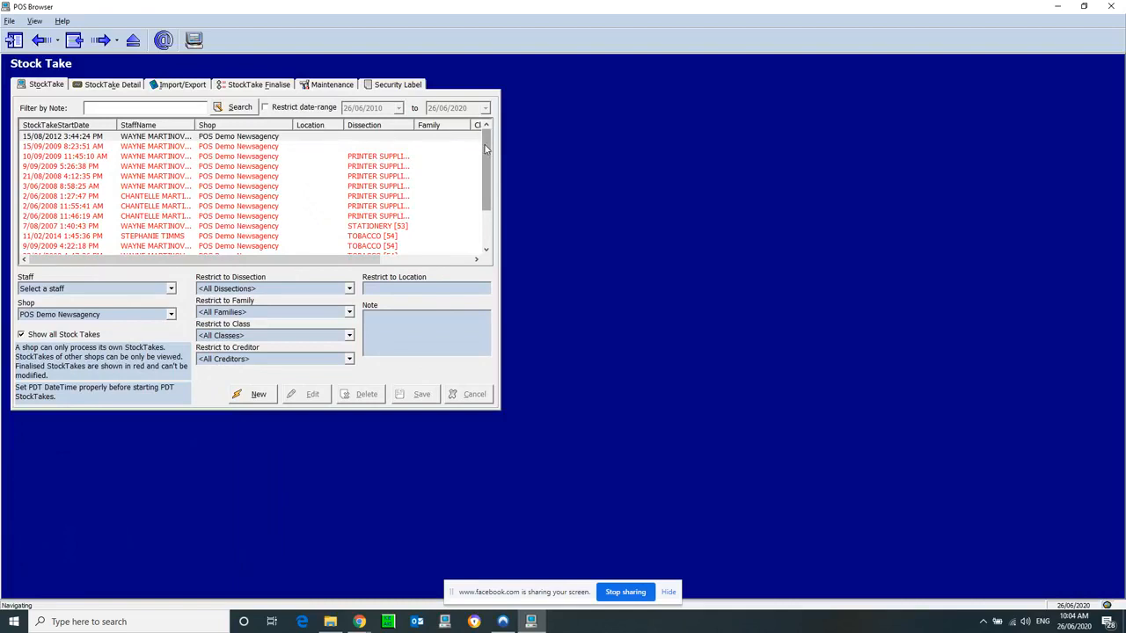
# Examine the list of past stocktakes and the dissection and creditor restrictions used in several of them
pyautogui.click(159, 147)
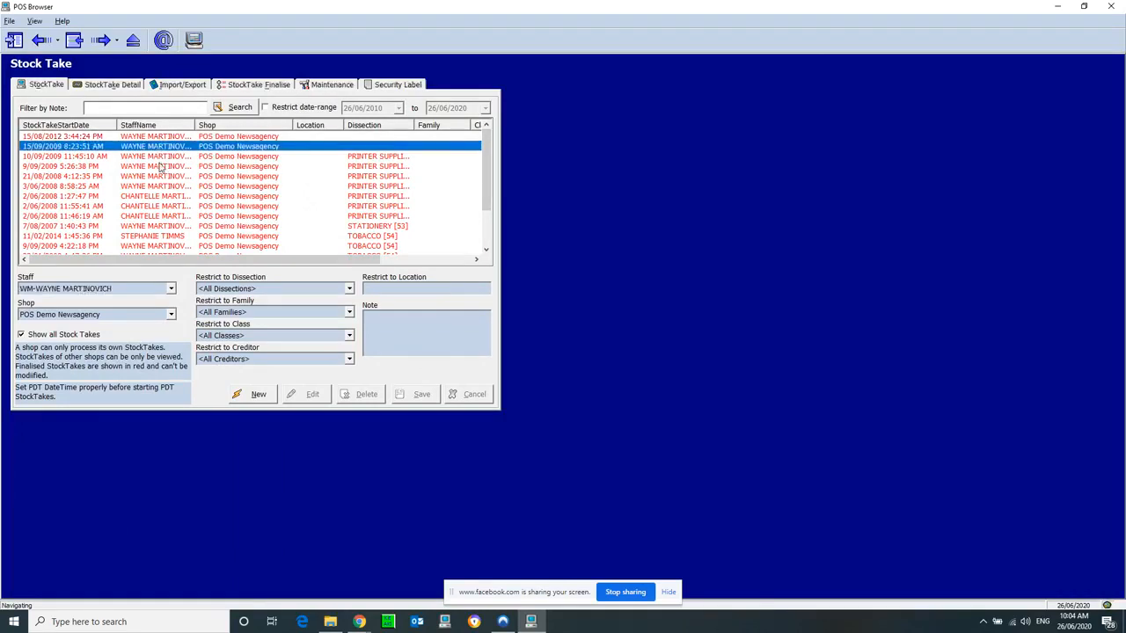
pyautogui.click(160, 156)
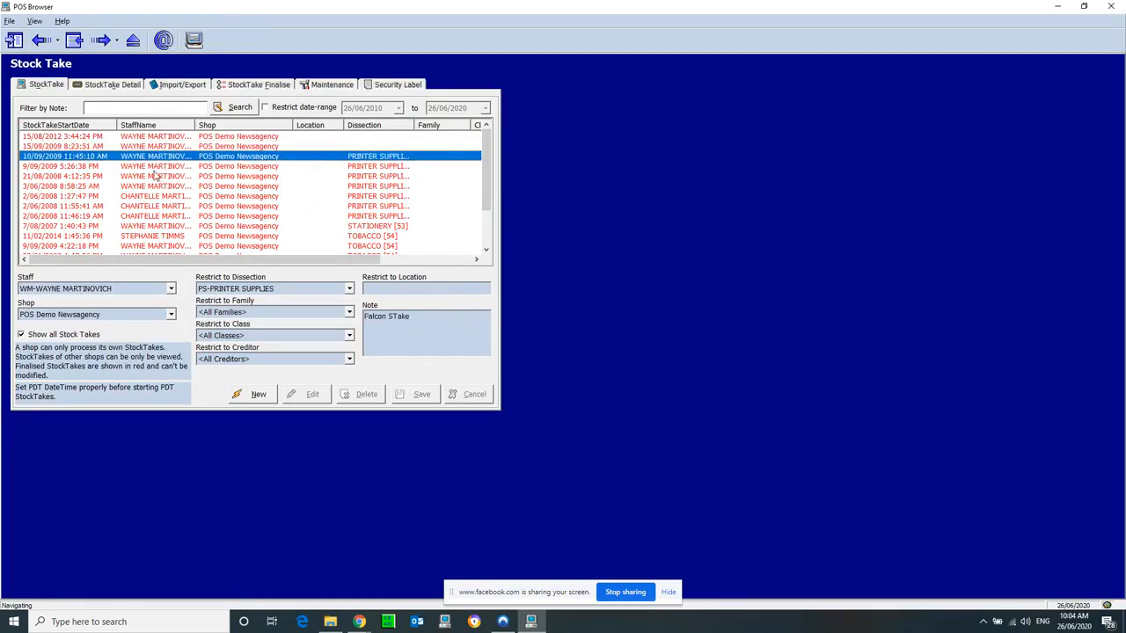
pyautogui.click(157, 187)
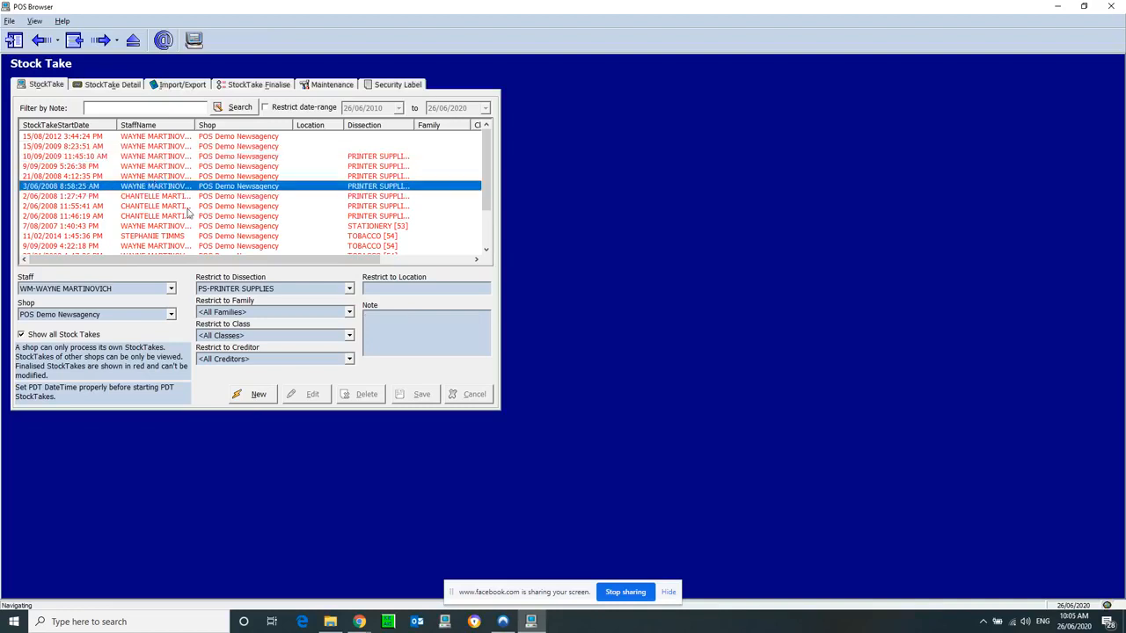
pyautogui.click(315, 197)
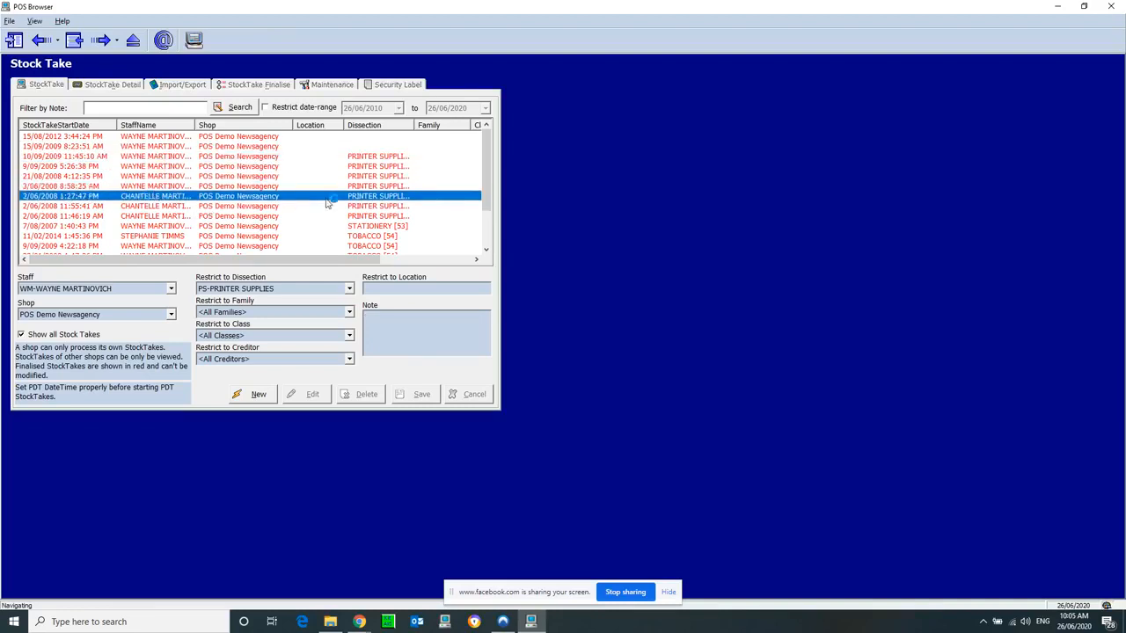
pyautogui.click(365, 208)
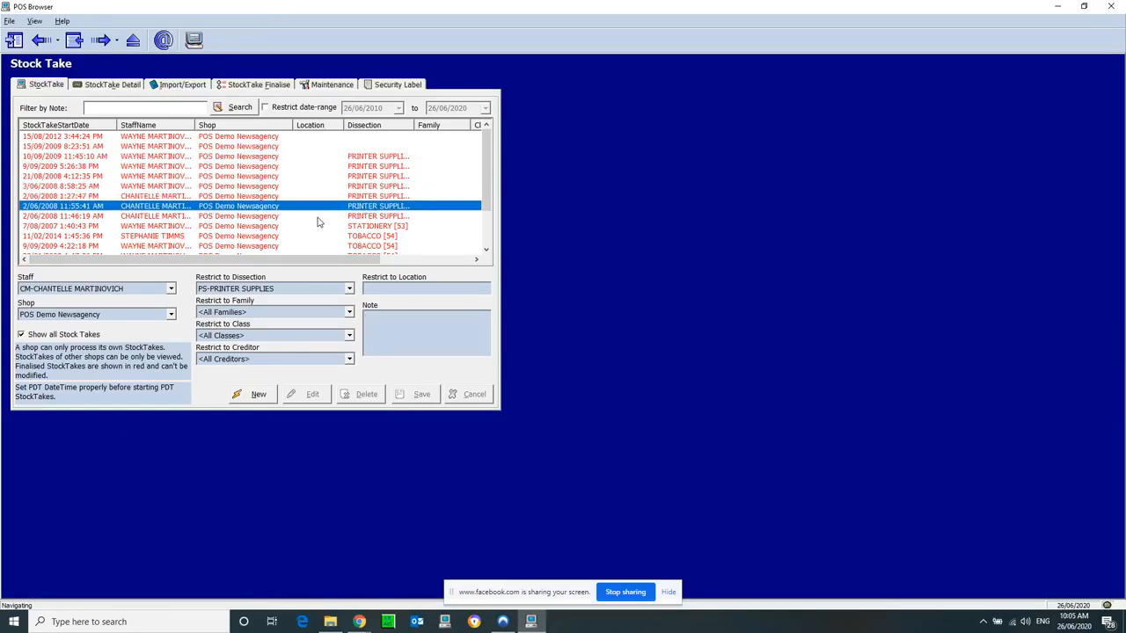
pyautogui.click(317, 217)
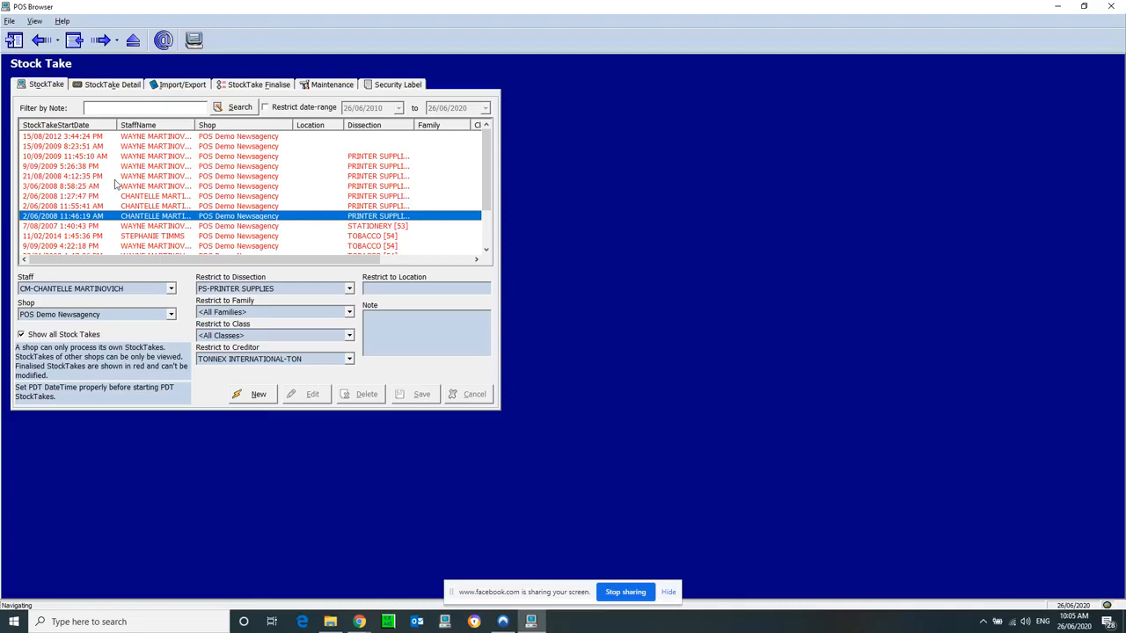
pyautogui.scroll(-2, 114, 211)
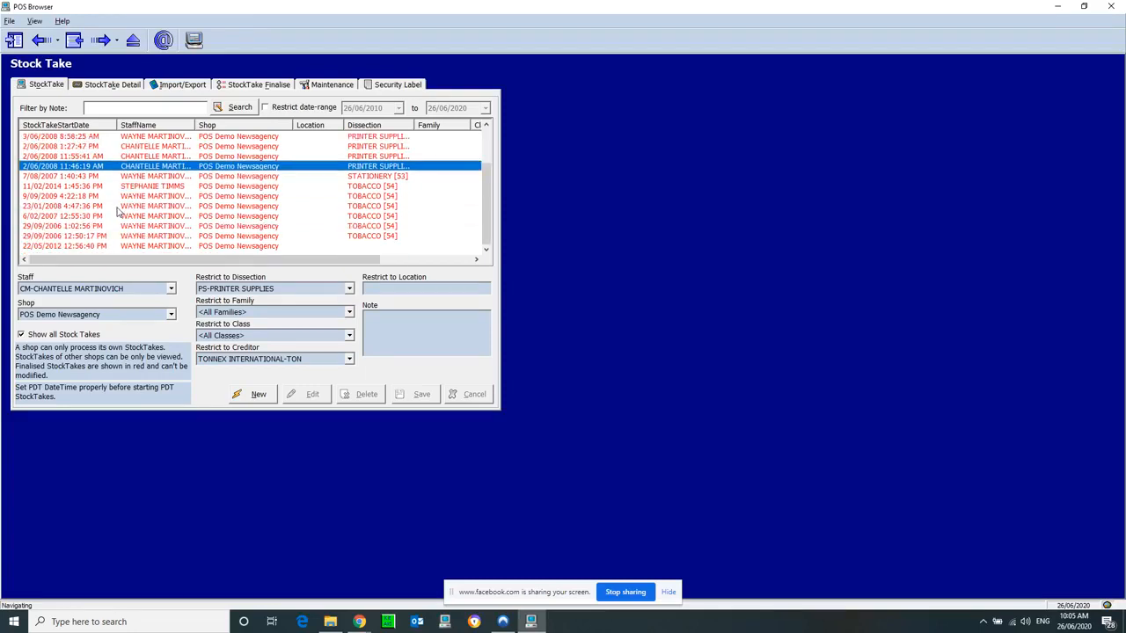
pyautogui.scroll(2, 124, 218)
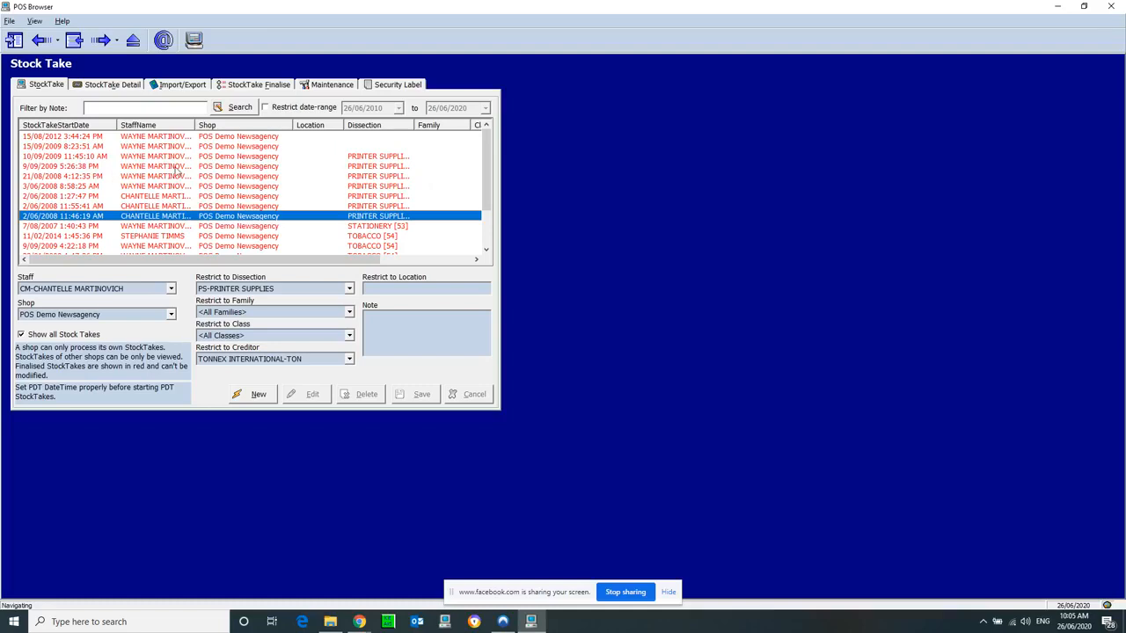
# View the summary report for the printer supplies stocktake started 10/09/2009 11:45:10 AM, and close the report
pyautogui.click(91, 157)
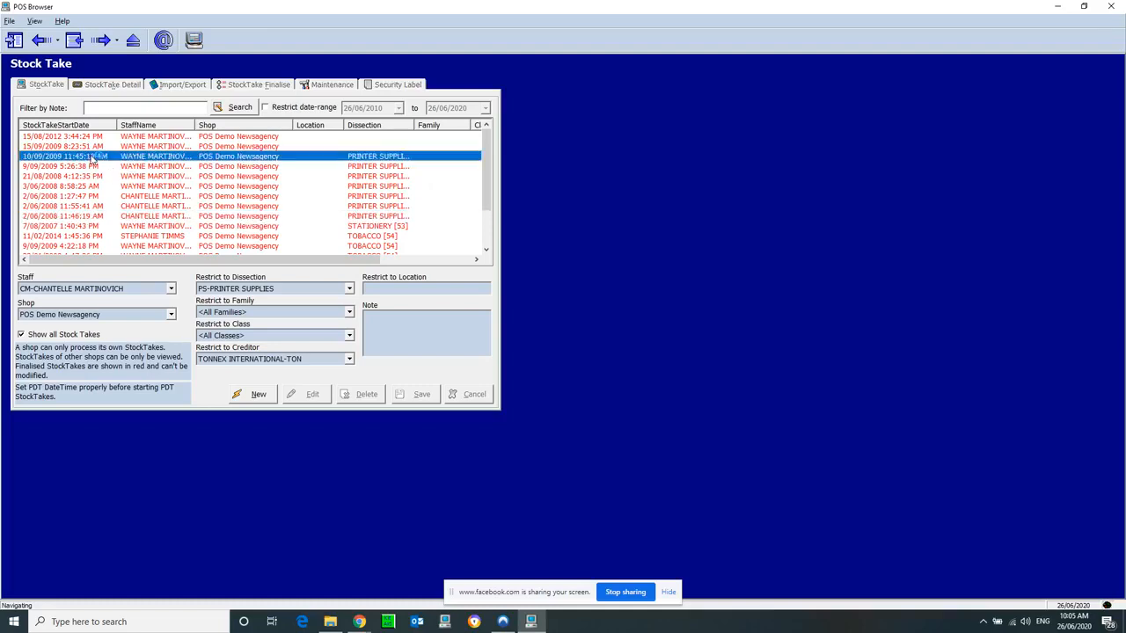
pyautogui.click(259, 85)
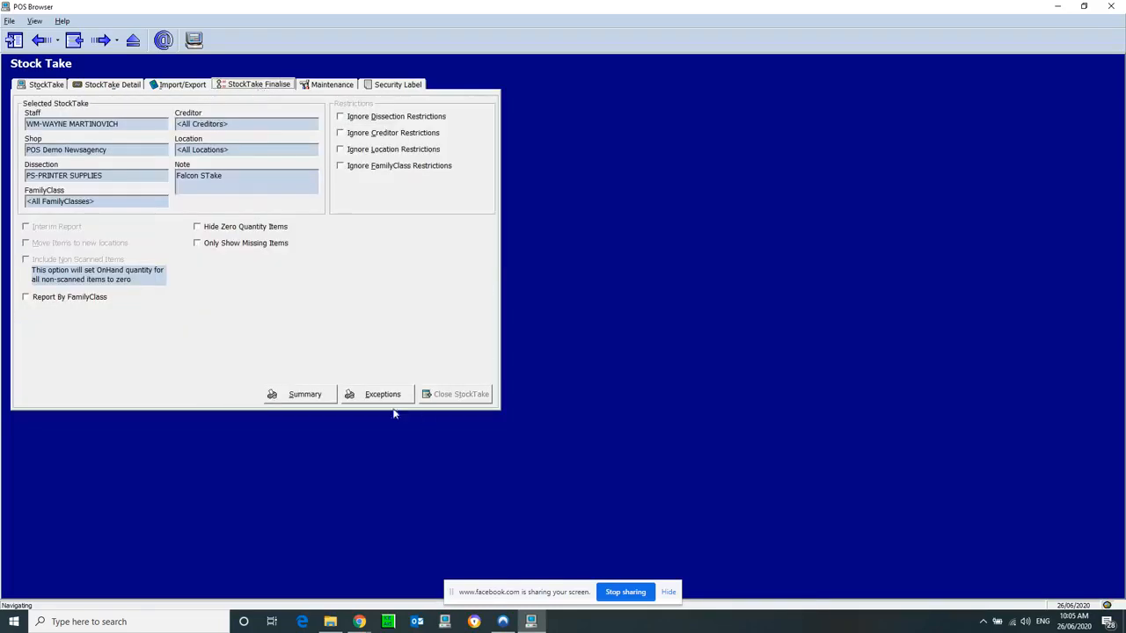
pyautogui.click(306, 394)
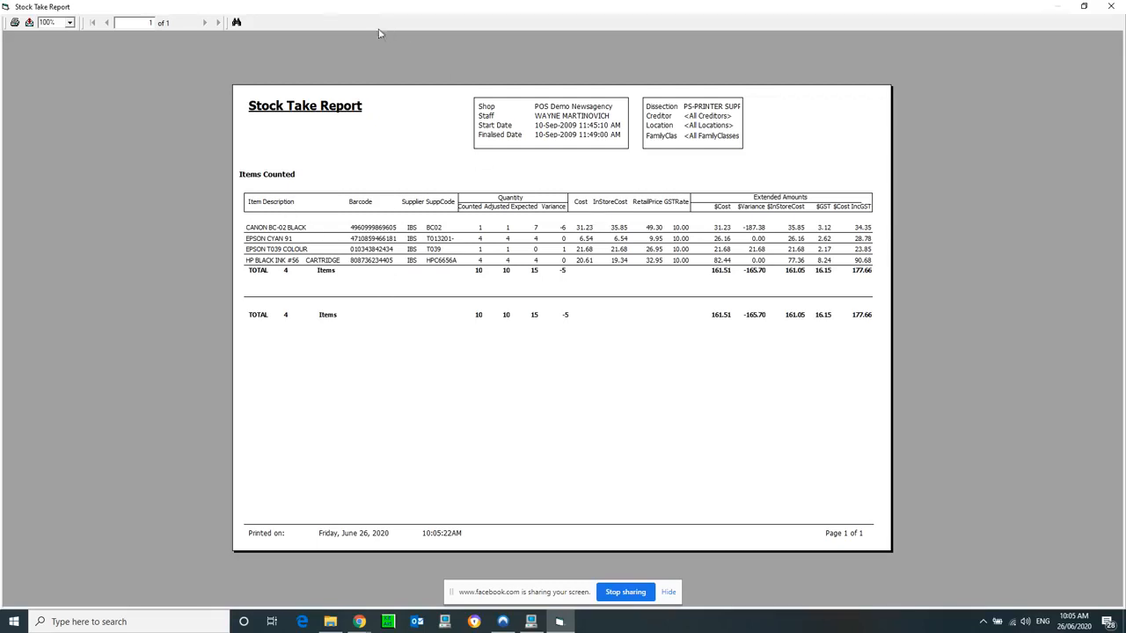
pyautogui.click(1110, 7)
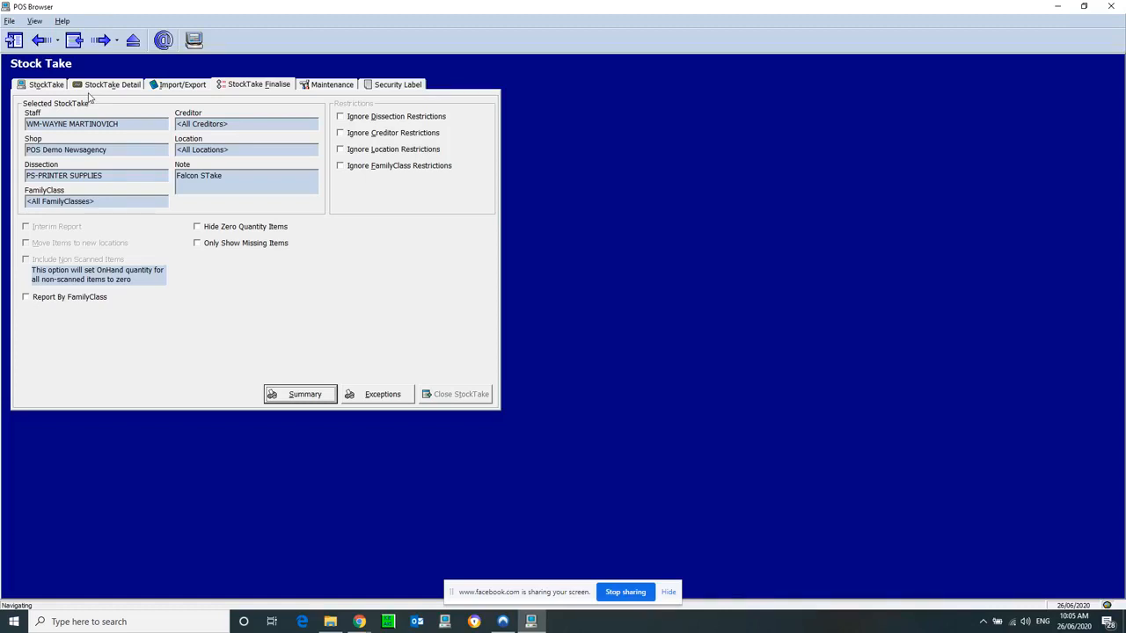
# Start a new stocktake with AA-POS Solutions Staff as the staff and POS Demo Newsagency as the shop
pyautogui.click(42, 86)
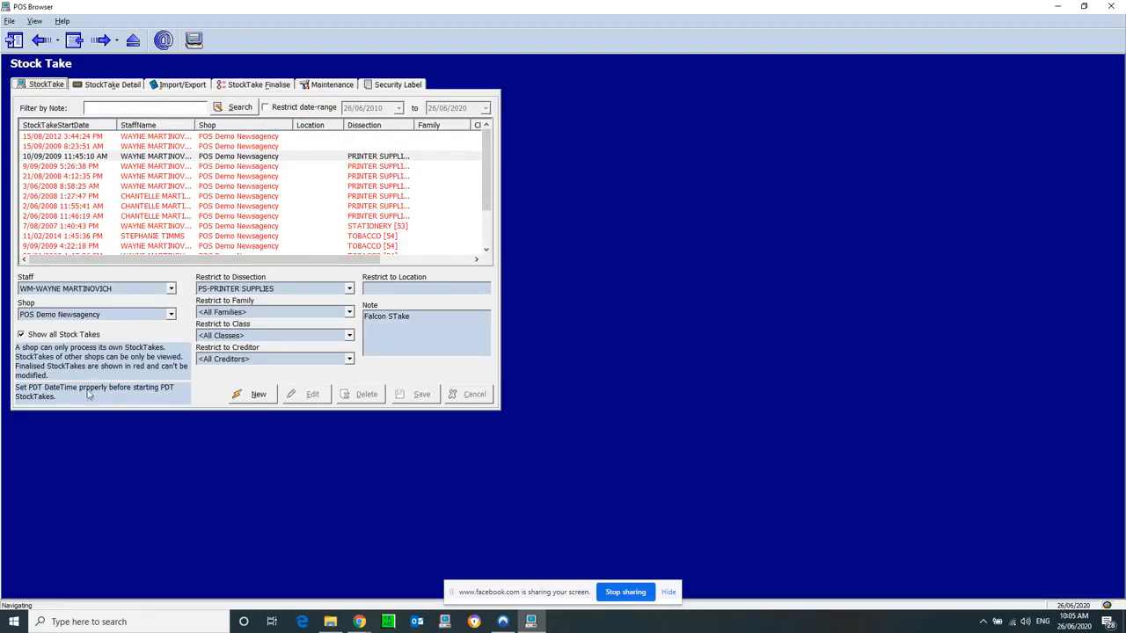
pyautogui.click(258, 396)
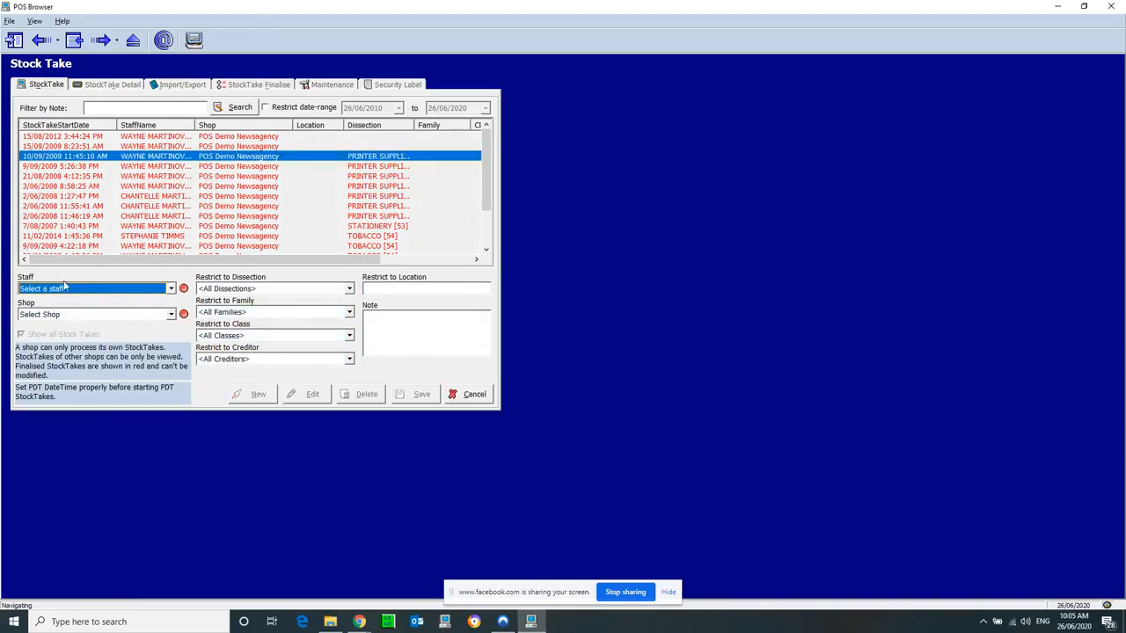
pyautogui.click(171, 290)
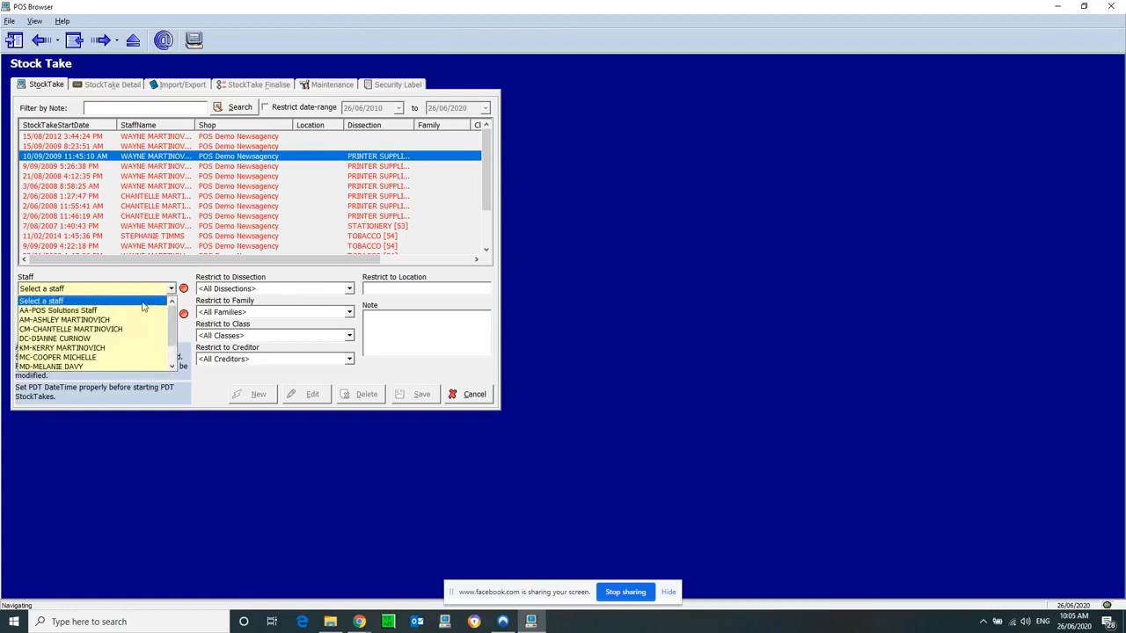
pyautogui.click(88, 308)
pyautogui.click(57, 314)
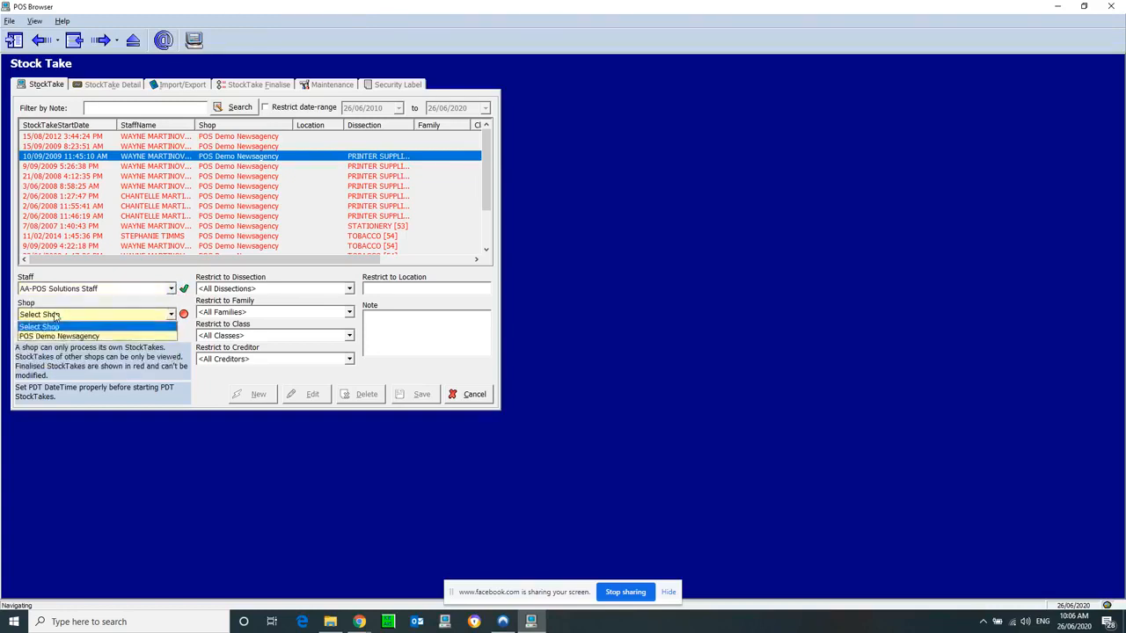
pyautogui.click(66, 337)
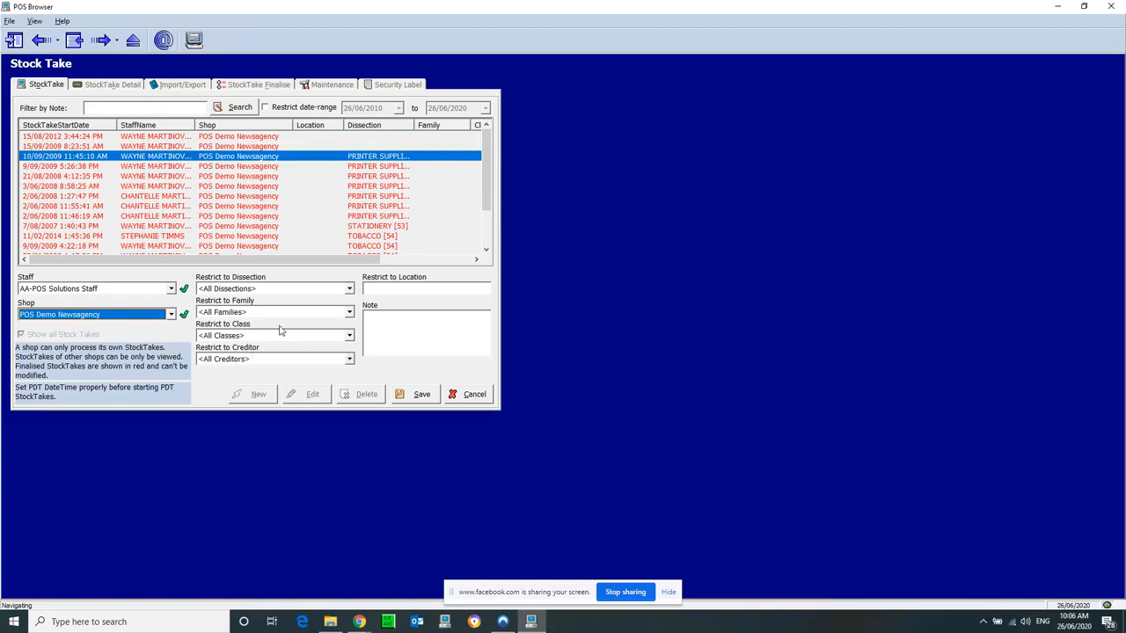
# Restrict the new stocktake to the DRINKS location, save it, and select it in the stocktake list
pyautogui.click(409, 287)
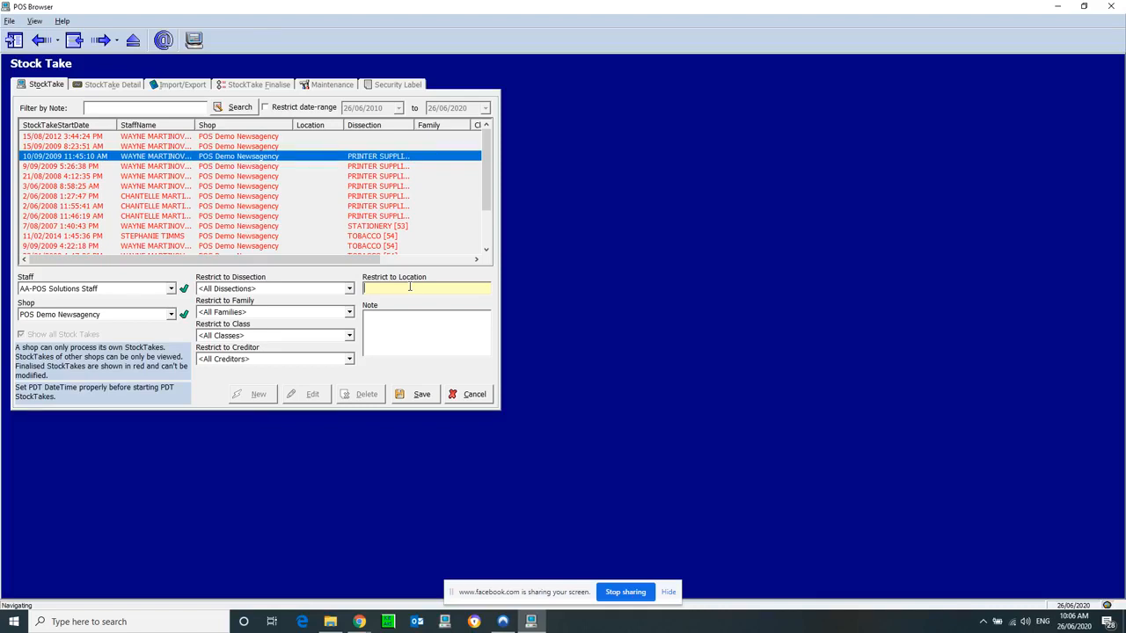
pyautogui.write('DRINKS')
pyautogui.click(421, 394)
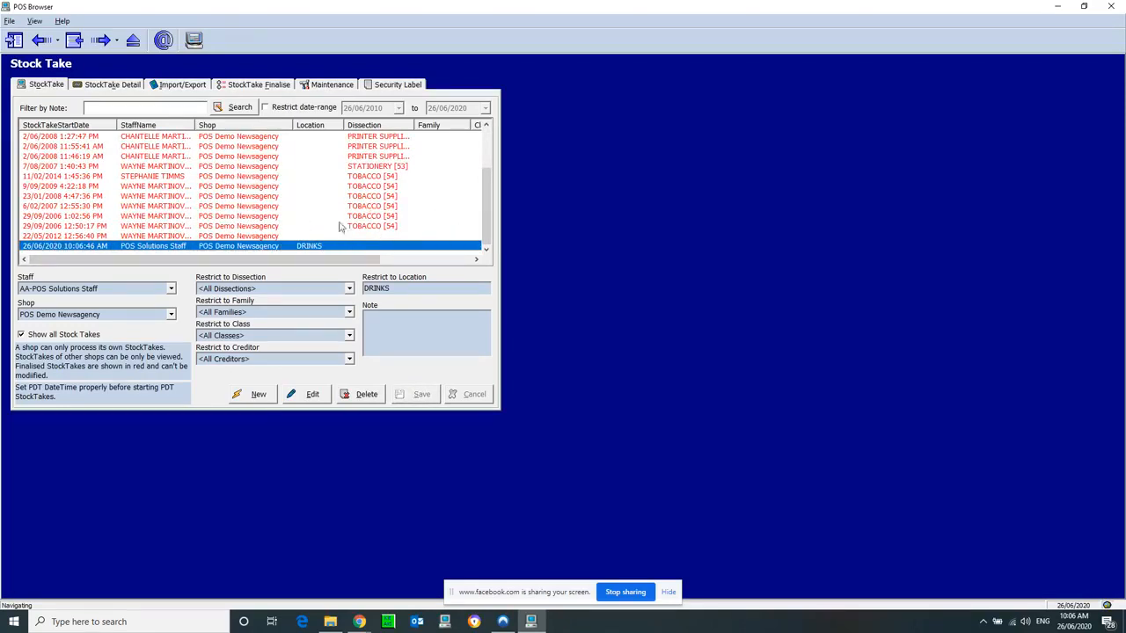
pyautogui.click(222, 228)
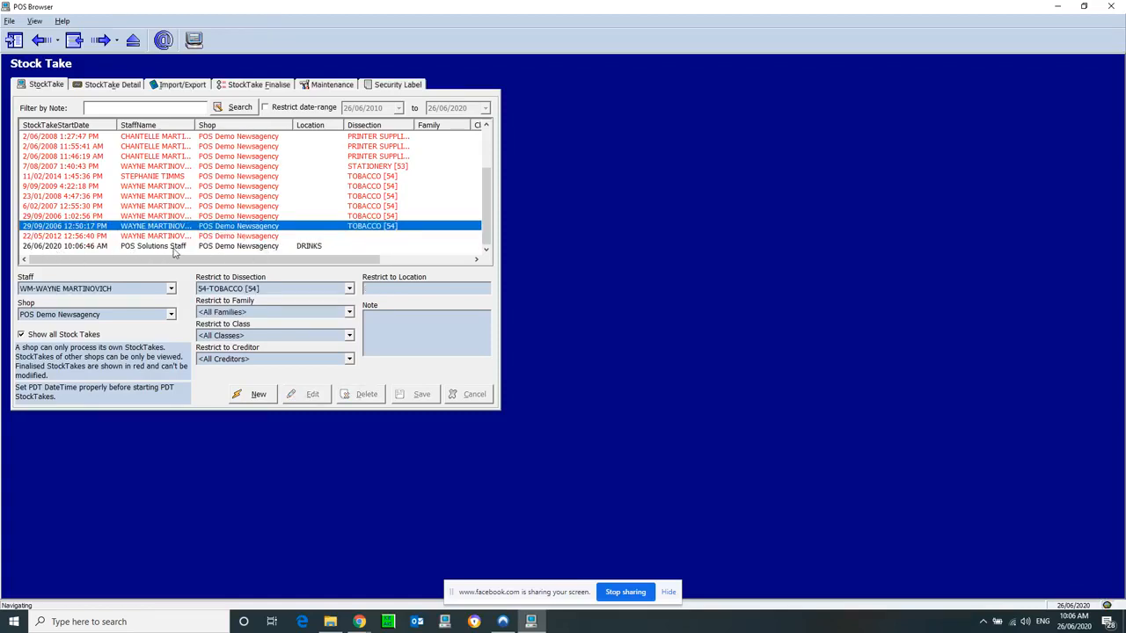
pyautogui.click(247, 246)
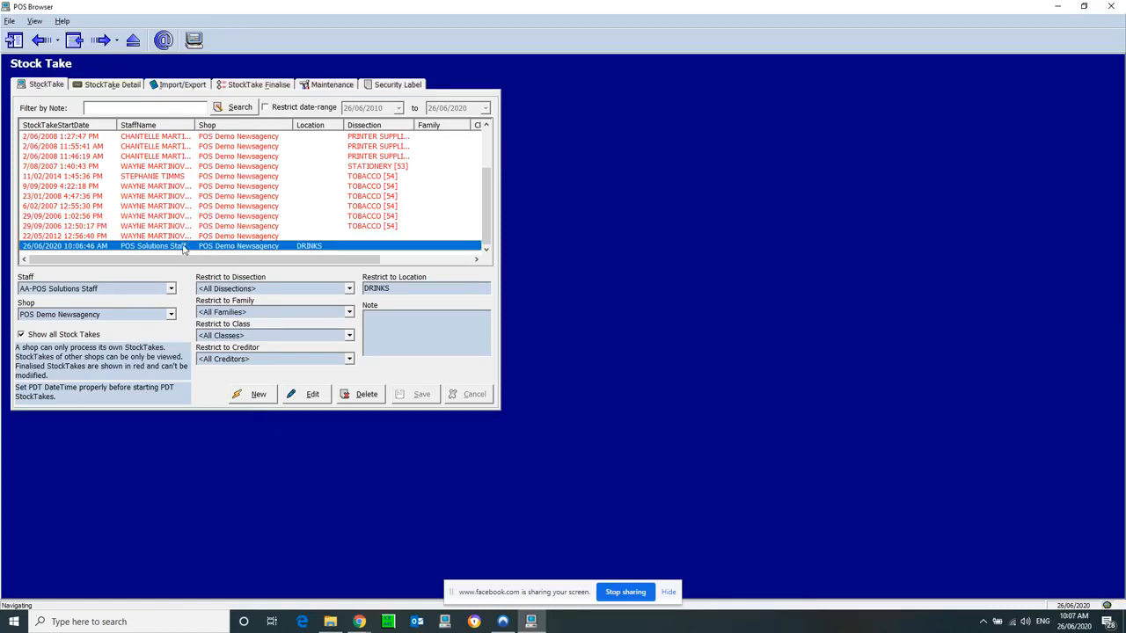
# Open the details of the DRINKS stocktake, enable Check Stock Movement, and start counting
pyautogui.click(88, 86)
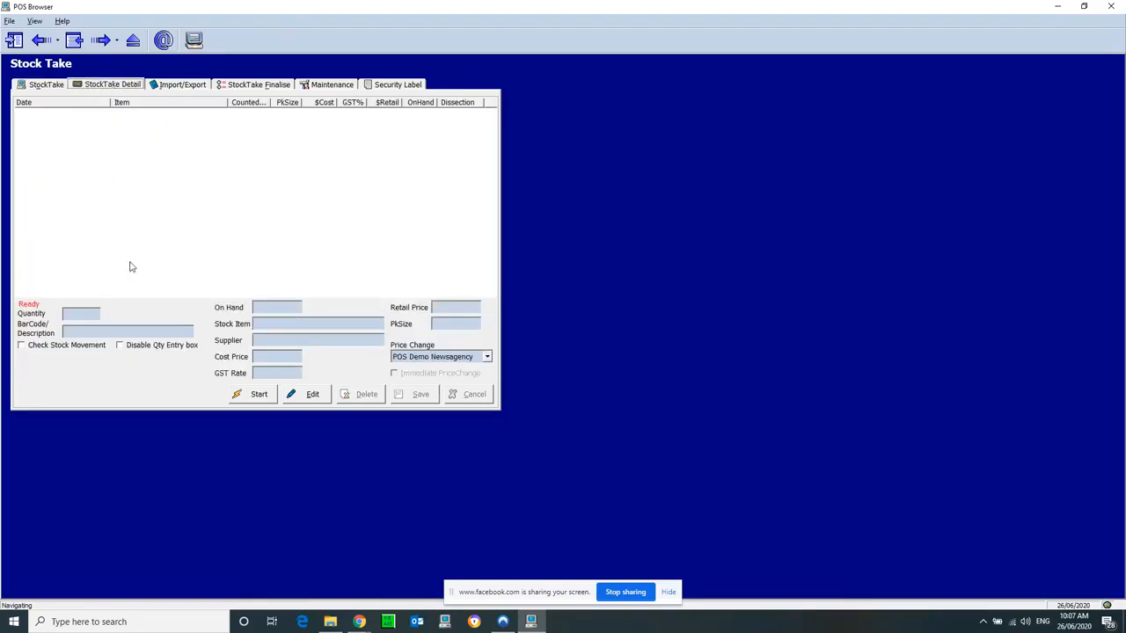
pyautogui.click(23, 347)
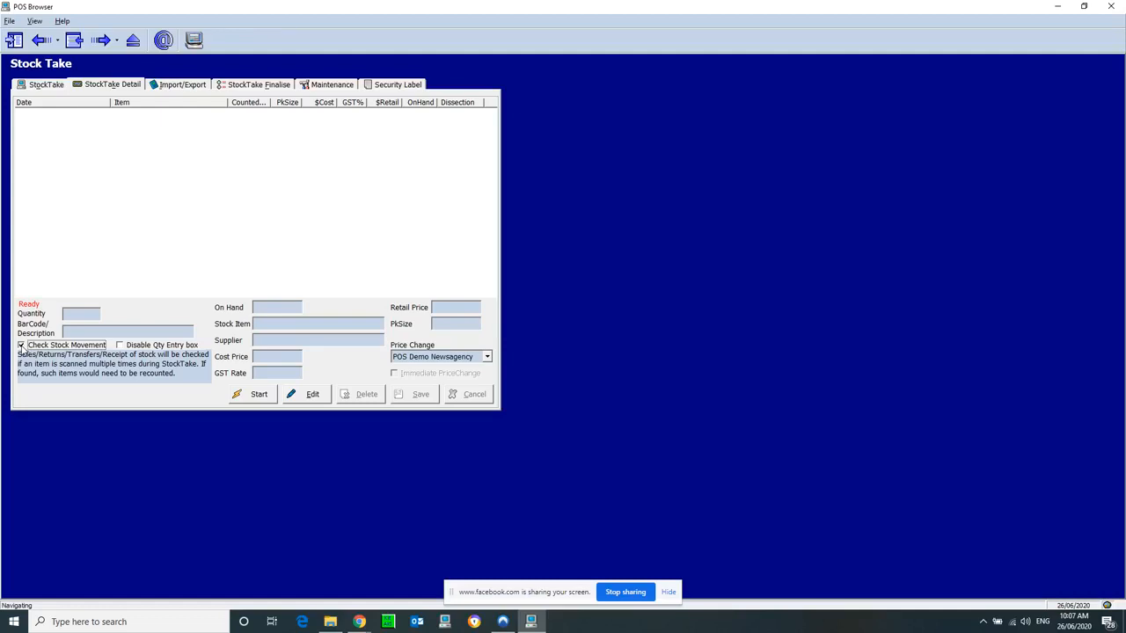
pyautogui.click(256, 396)
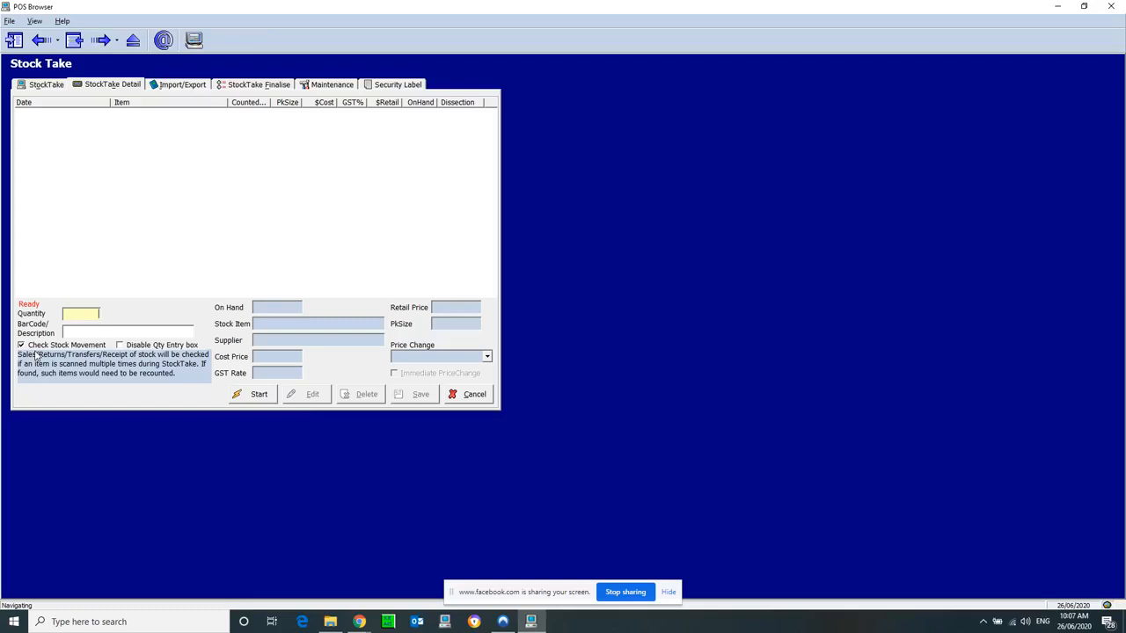
# Record a count of 10 for DARE DOUBLE ESPRESSO 750ml using its barcode
pyautogui.write('10')
pyautogui.click(118, 332)
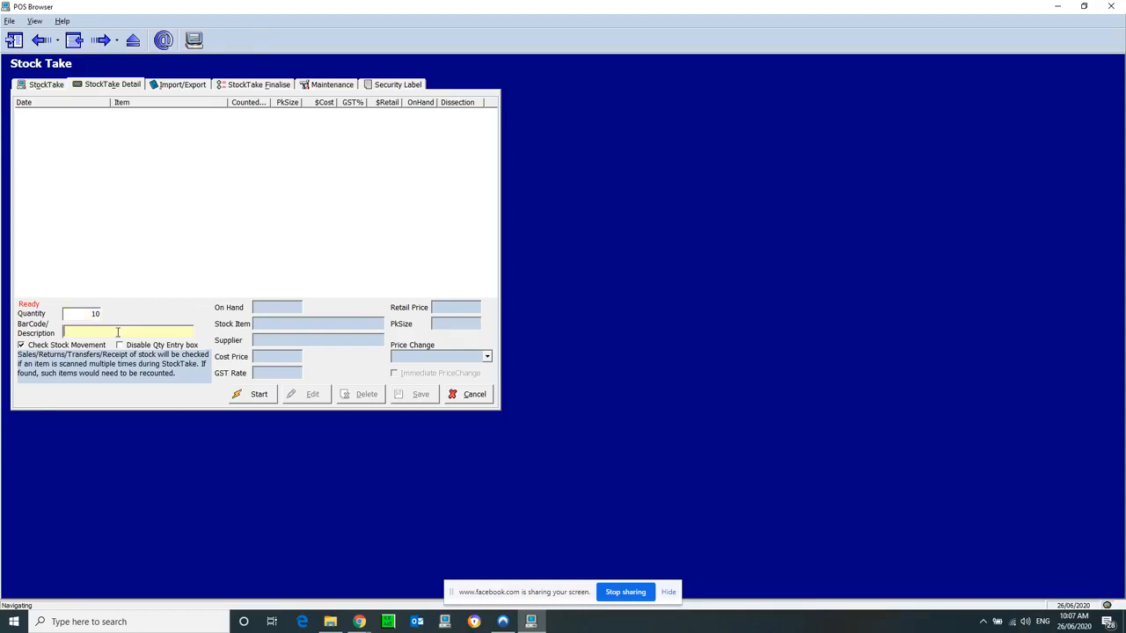
pyautogui.write('9310036087762')
pyautogui.press('Return')
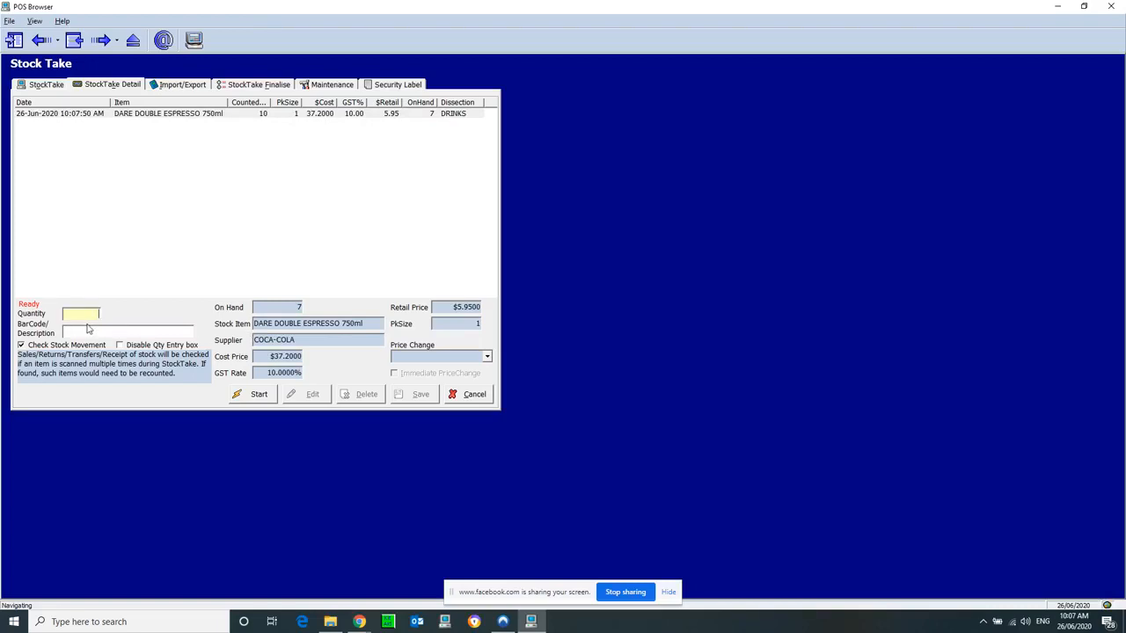
# Enable Disable Qty Entry box and record a count of 7 for FUZE TEA LEMON BLACK 500ml using its barcode
pyautogui.click(123, 351)
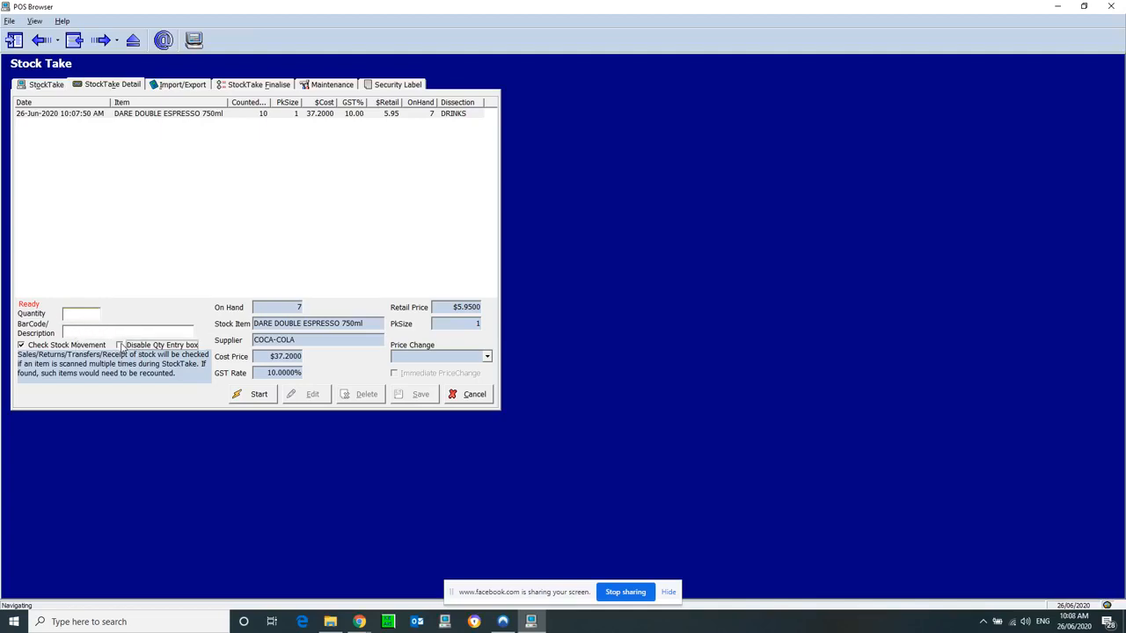
pyautogui.click(121, 345)
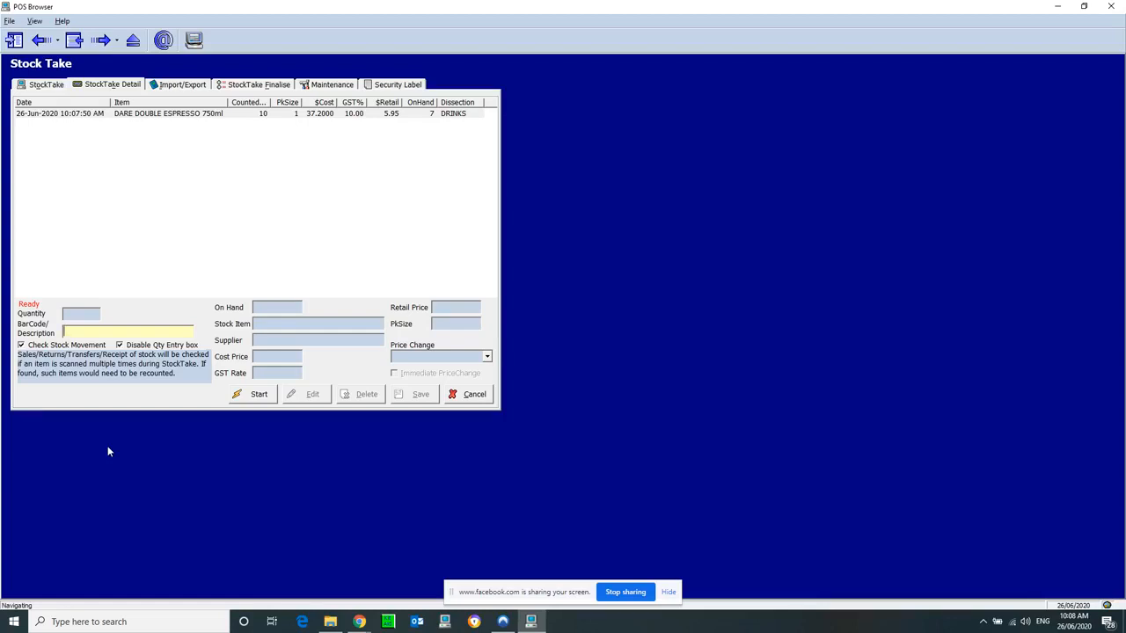
pyautogui.write('7')
pyautogui.press('Return')
pyautogui.write('9300675048422')
pyautogui.press('Return')
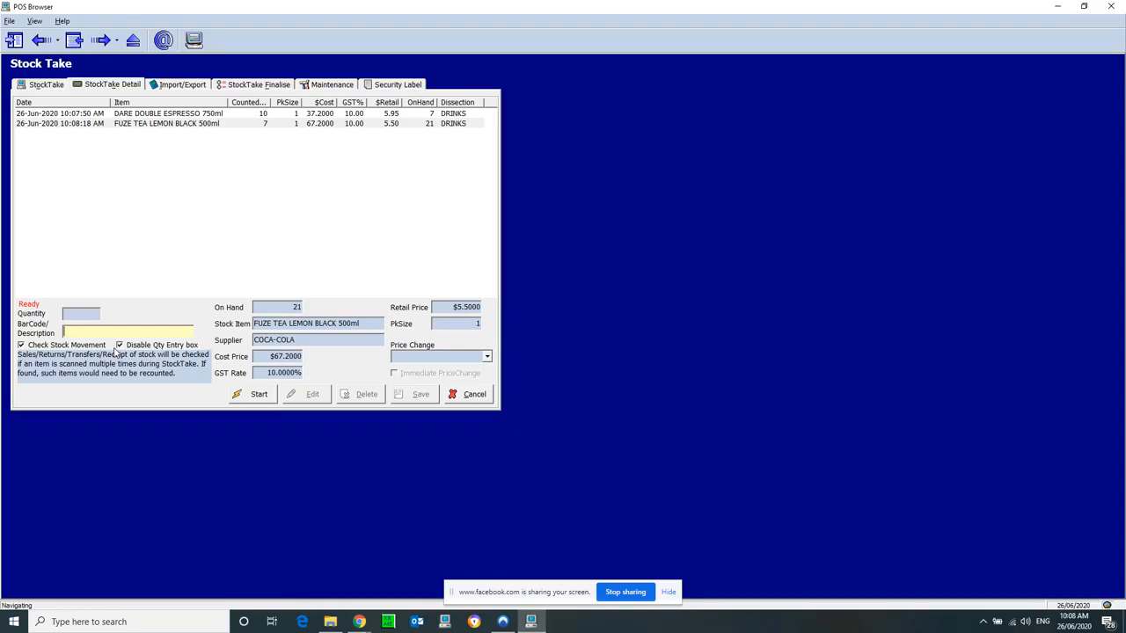
# Compare the counted and on-hand quantities of the two scanned drinks, and return to barcode entry
pyautogui.click(109, 116)
pyautogui.click(124, 125)
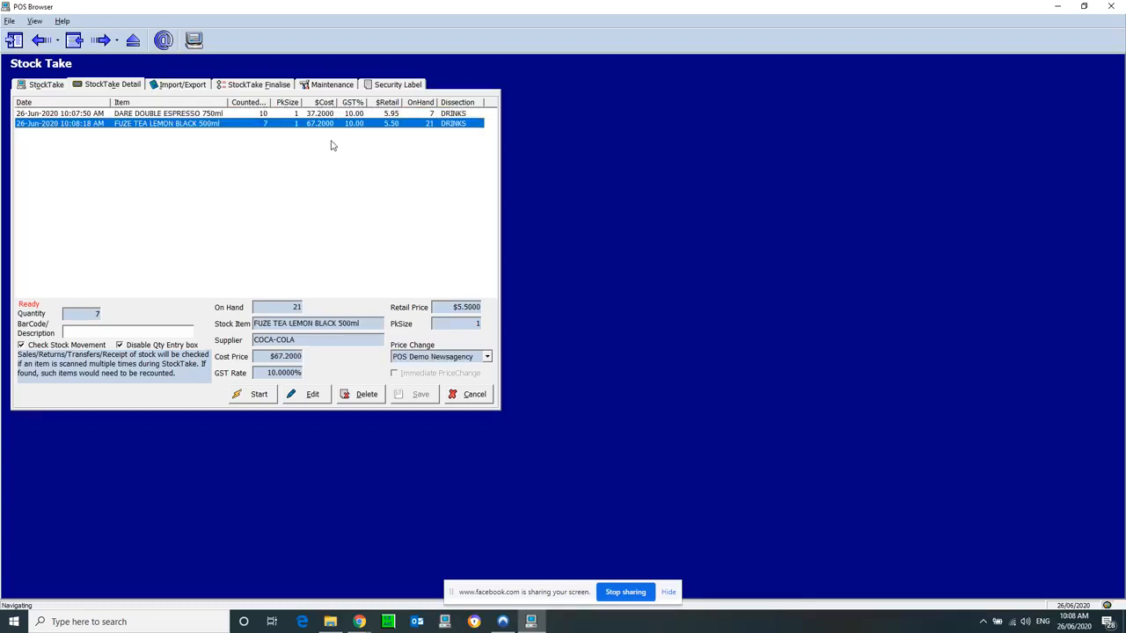
pyautogui.click(243, 114)
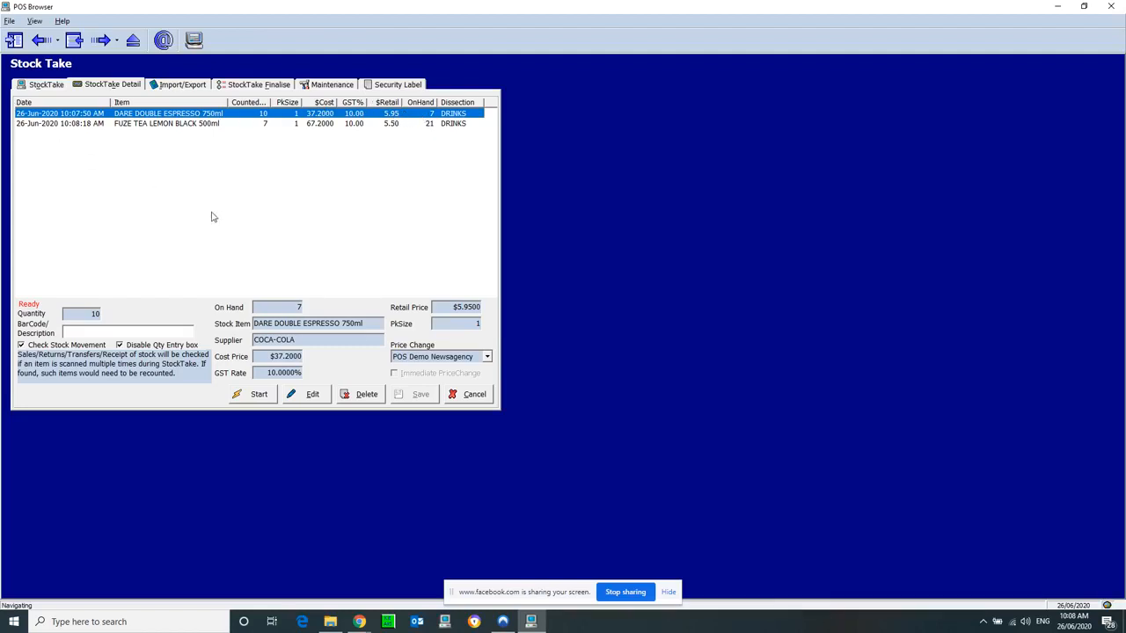
pyautogui.click(161, 125)
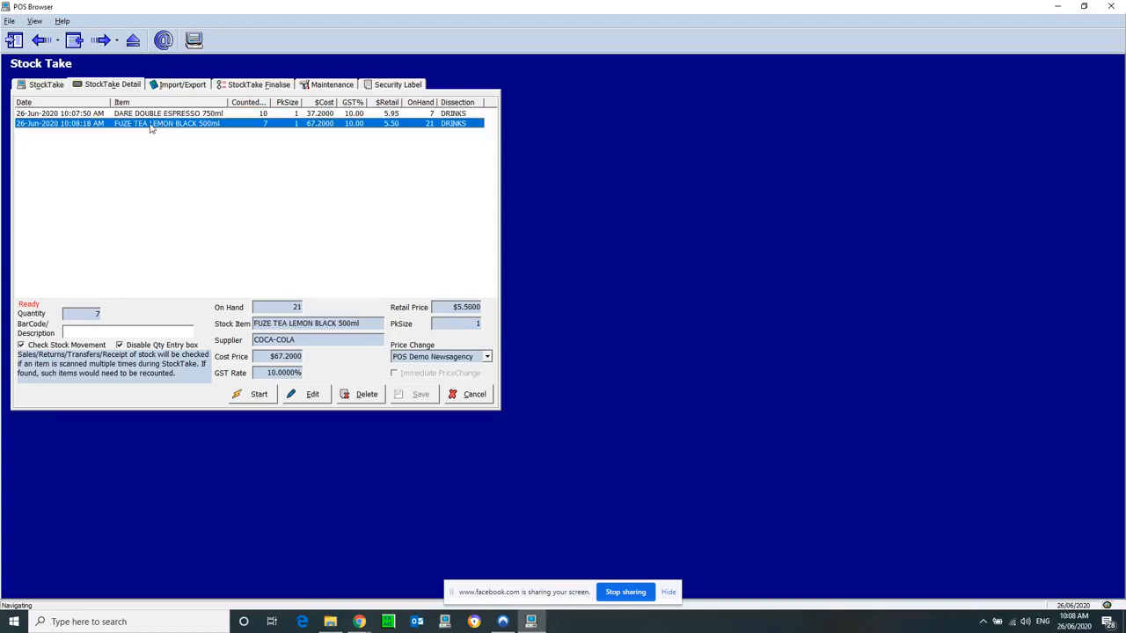
pyautogui.click(432, 126)
pyautogui.click(90, 331)
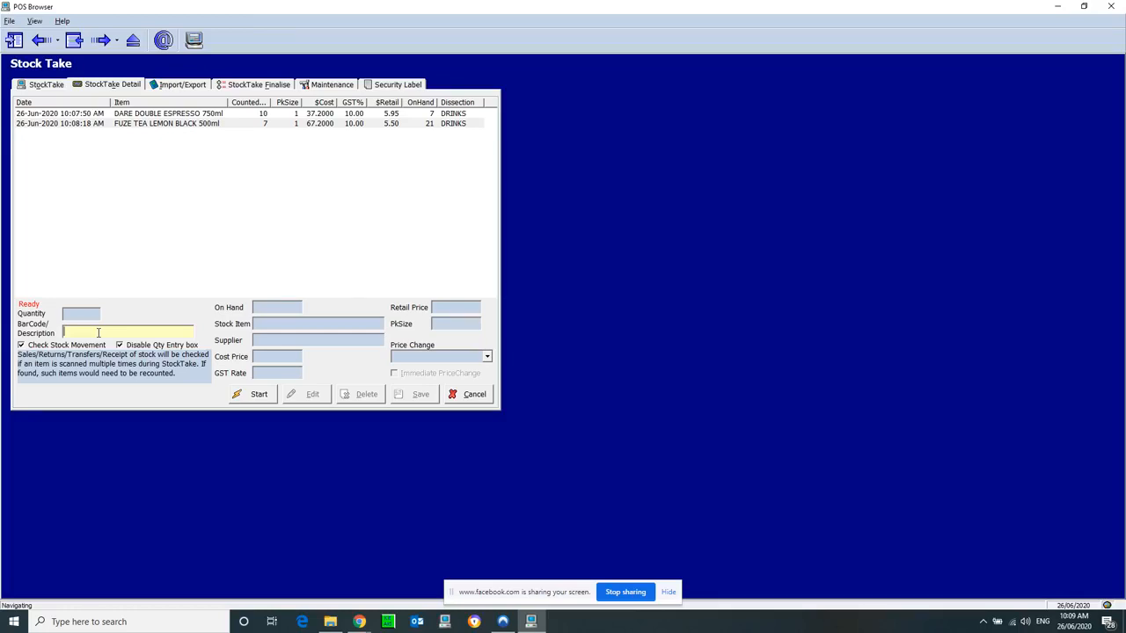
# Reselect the DRINKS stocktake in the stocktake list and resume counting in its details
pyautogui.click(40, 84)
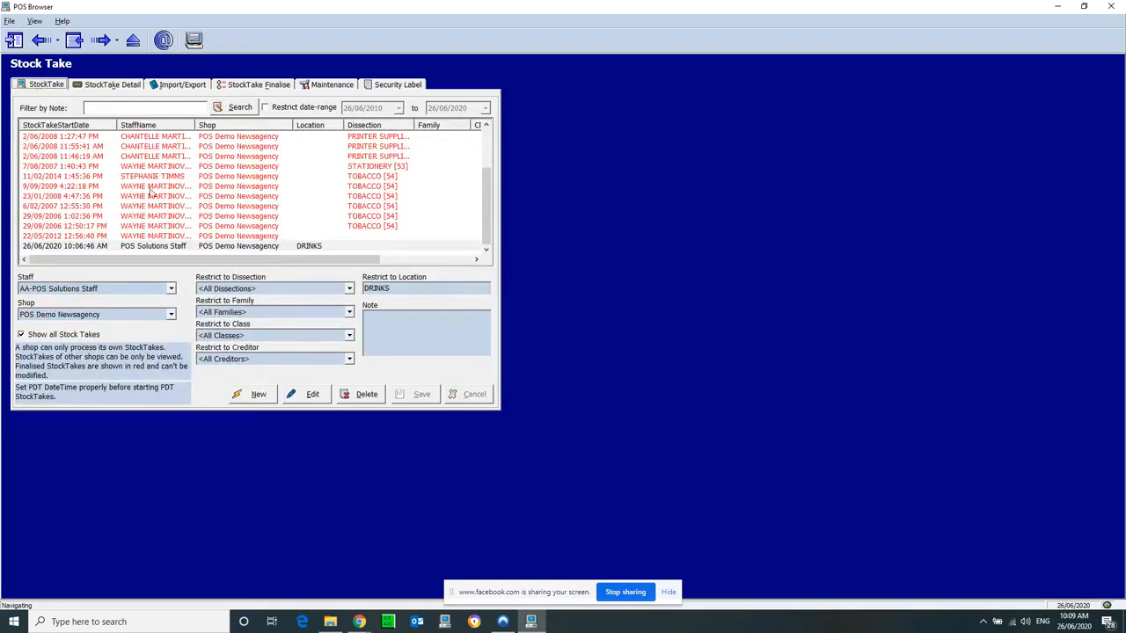
pyautogui.click(170, 249)
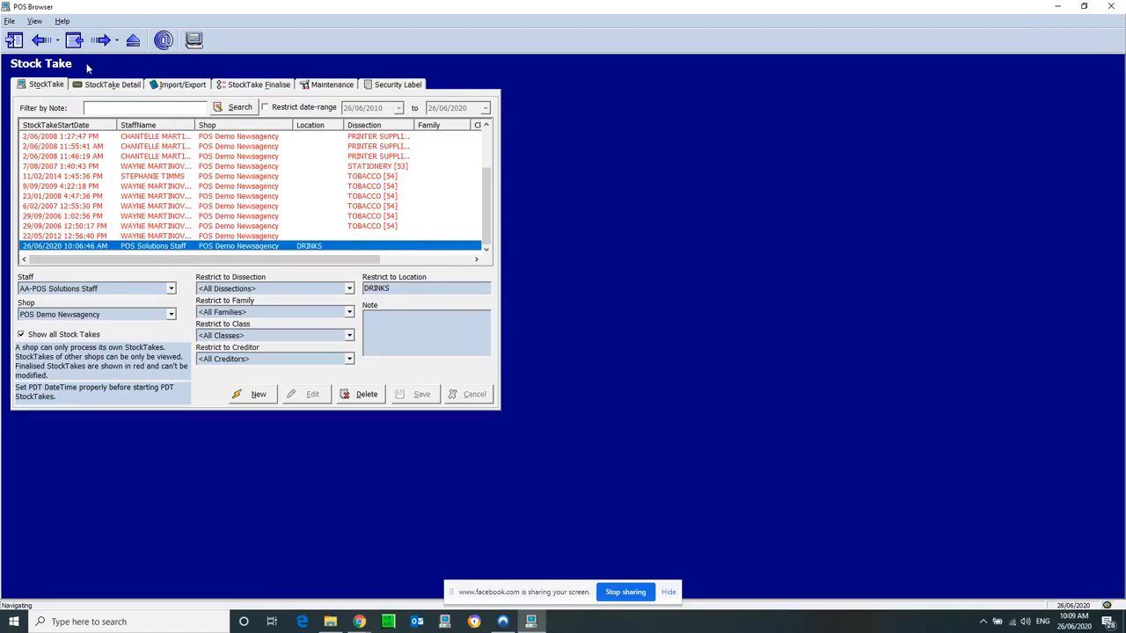
pyautogui.click(111, 86)
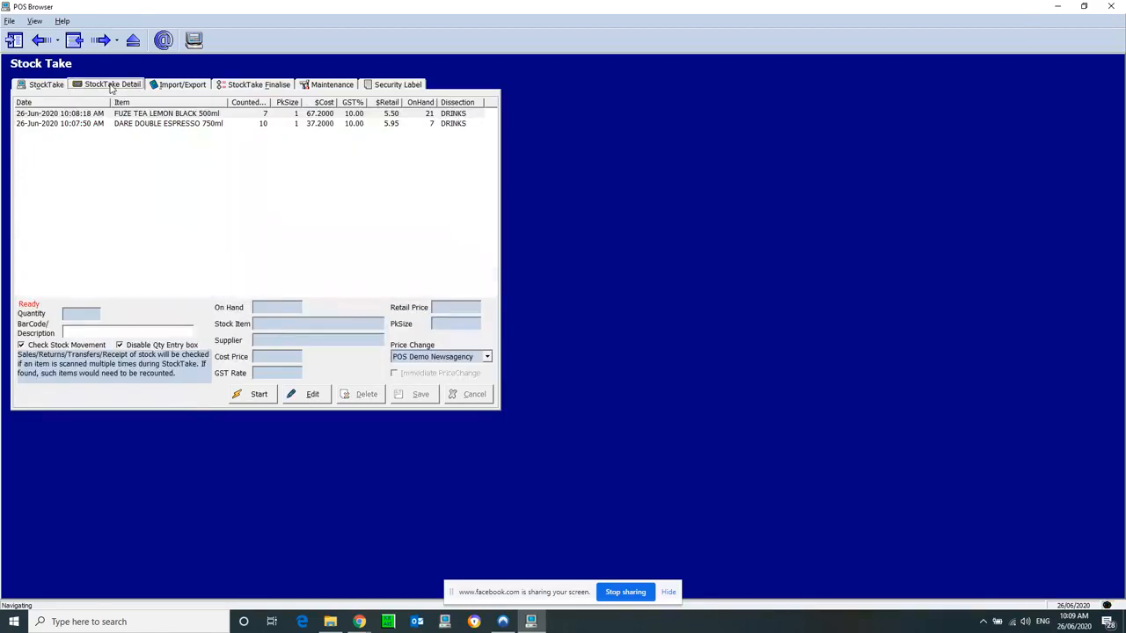
pyautogui.click(256, 396)
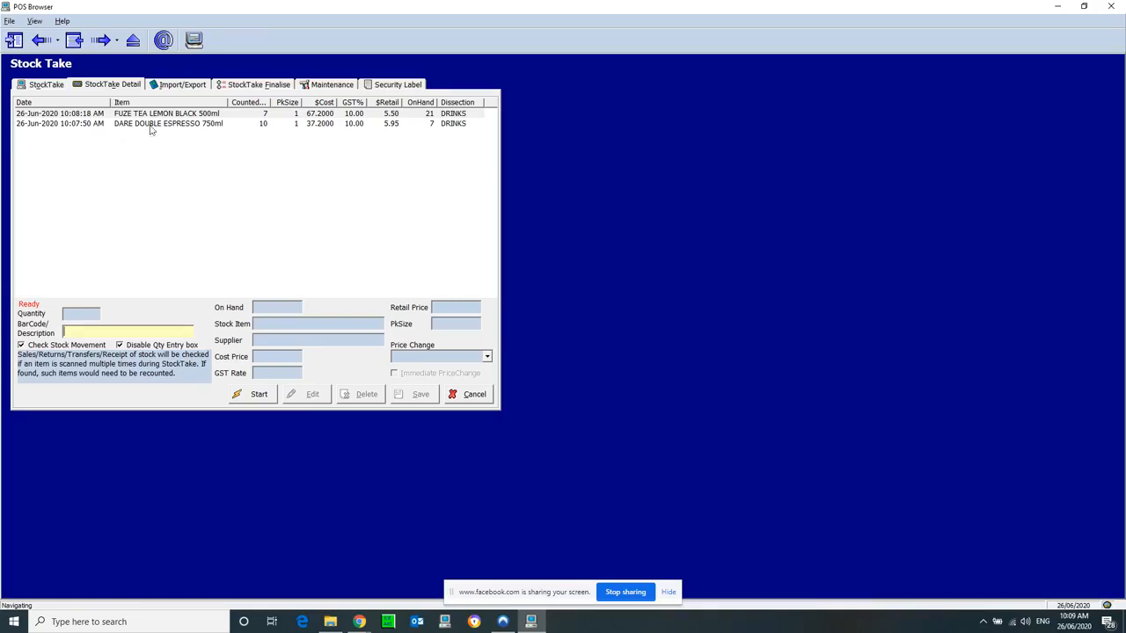
# Set the DRINKS stocktake's finalise options to Move Items to new locations and Include Non Scanned Items
pyautogui.click(267, 86)
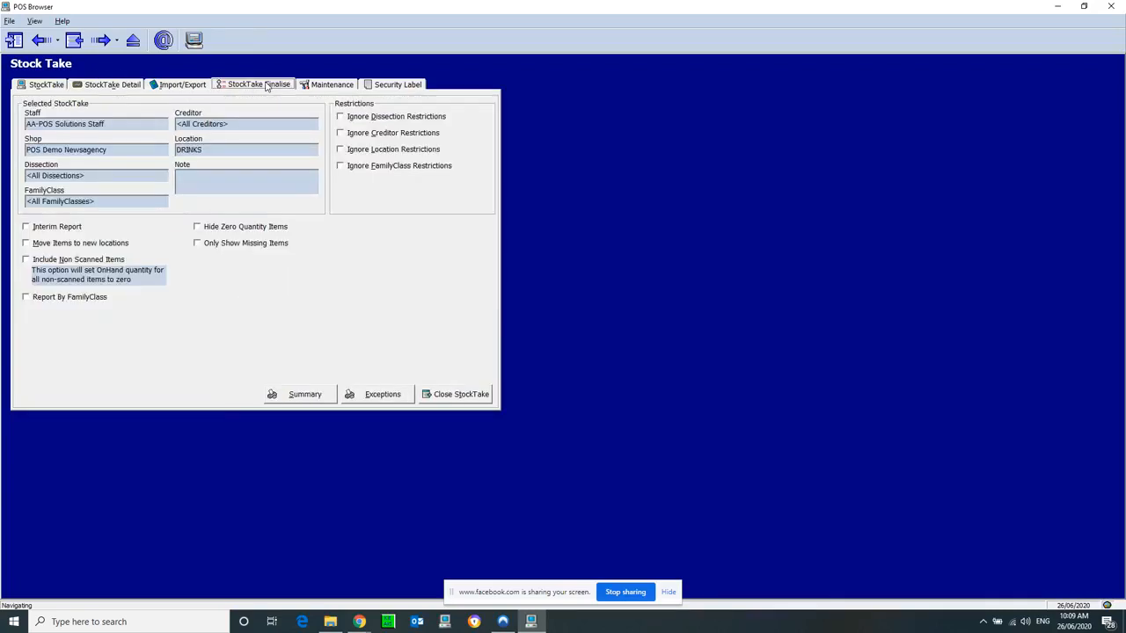
pyautogui.click(43, 246)
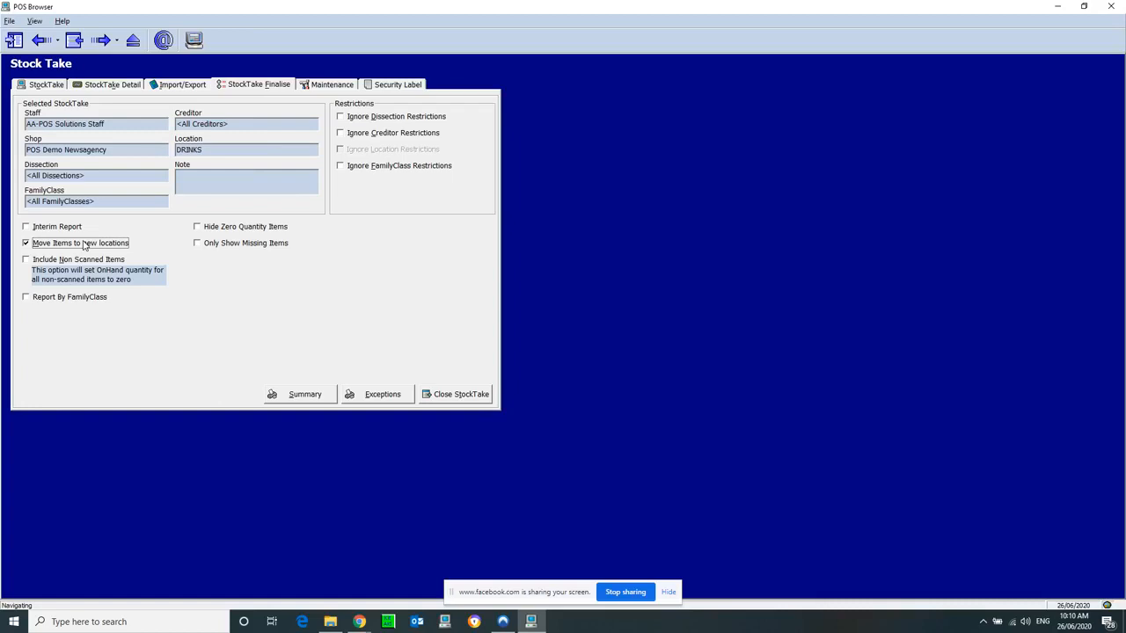
pyautogui.click(26, 260)
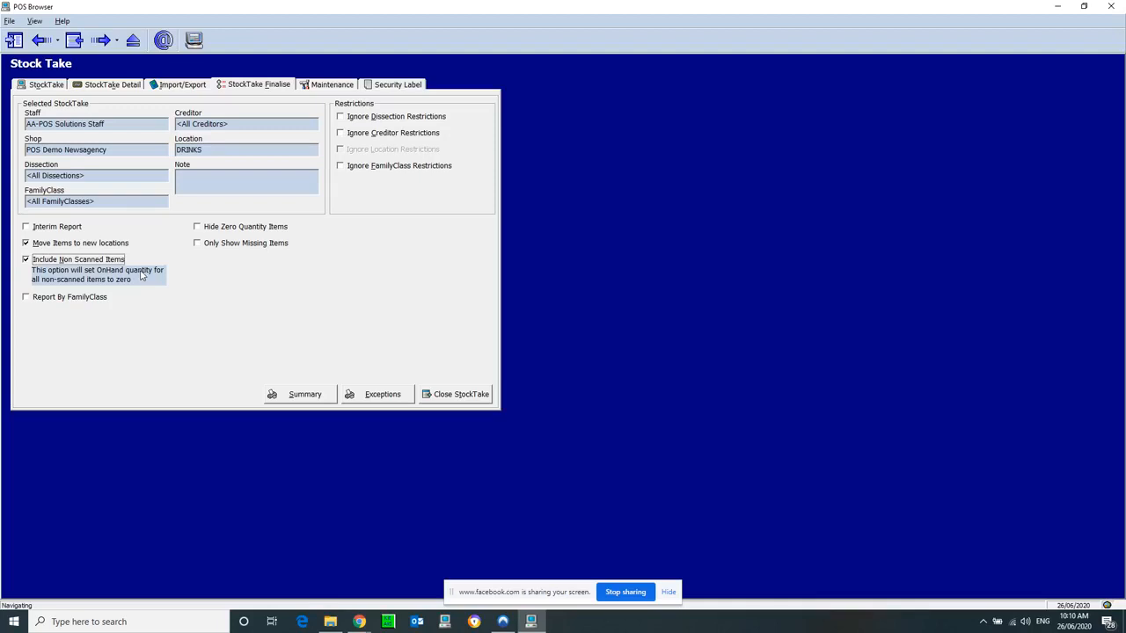
# Check the stocktake's location restriction and counted items, and review the location in the finalise settings
pyautogui.click(45, 85)
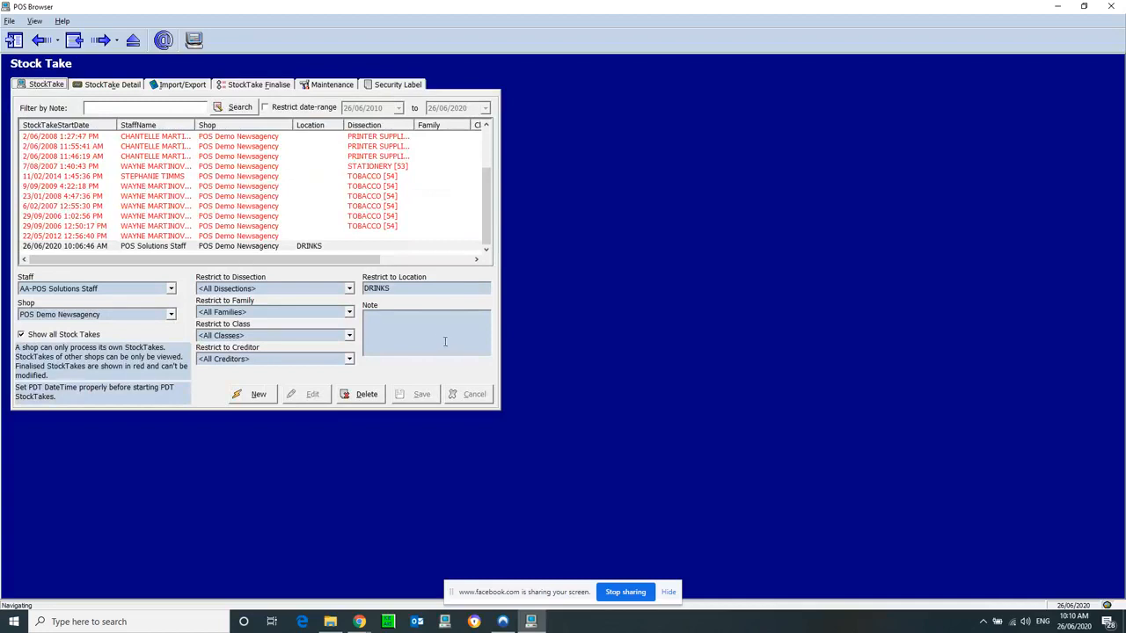
pyautogui.doubleClick(377, 289)
pyautogui.click(122, 84)
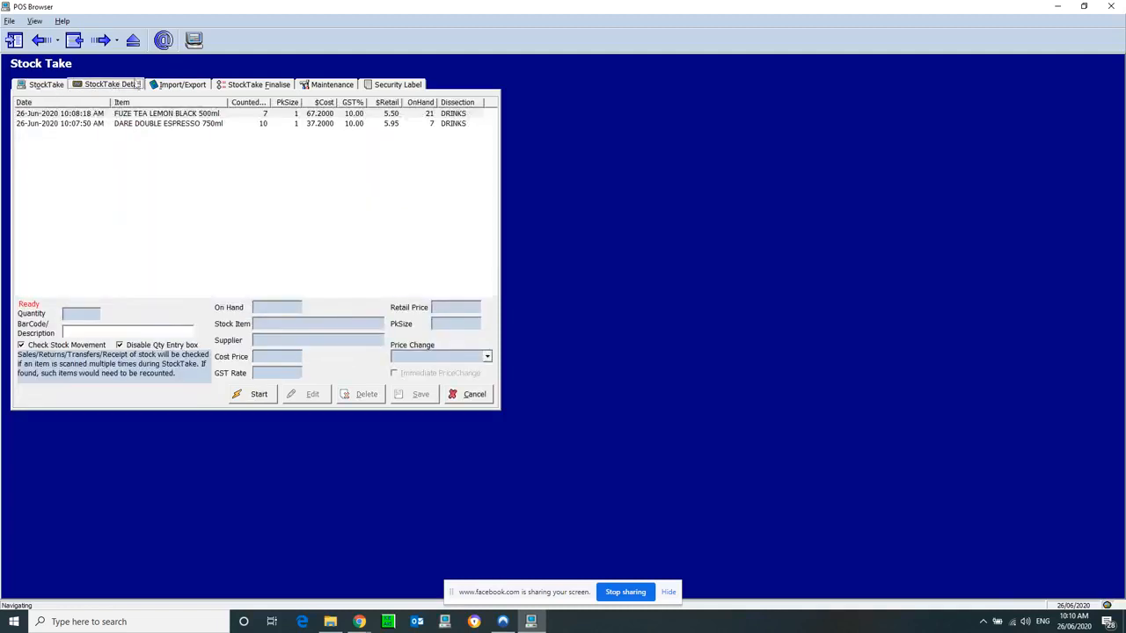
pyautogui.click(219, 85)
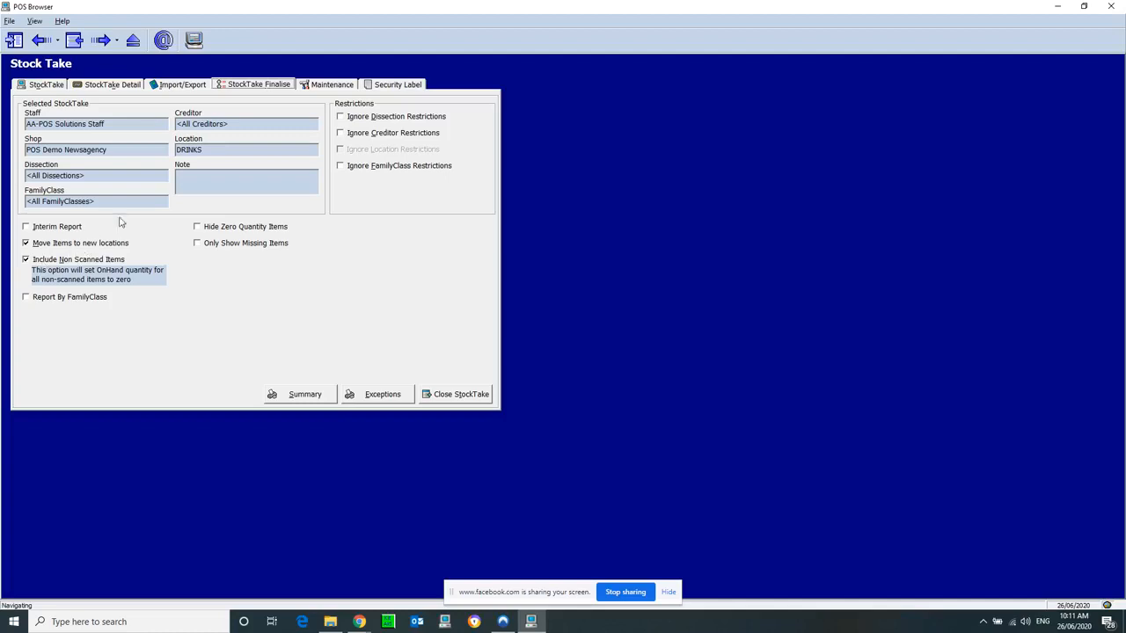
pyautogui.doubleClick(189, 150)
pyautogui.click(234, 147)
pyautogui.moveTo(208, 153); pyautogui.dragTo(170, 152)
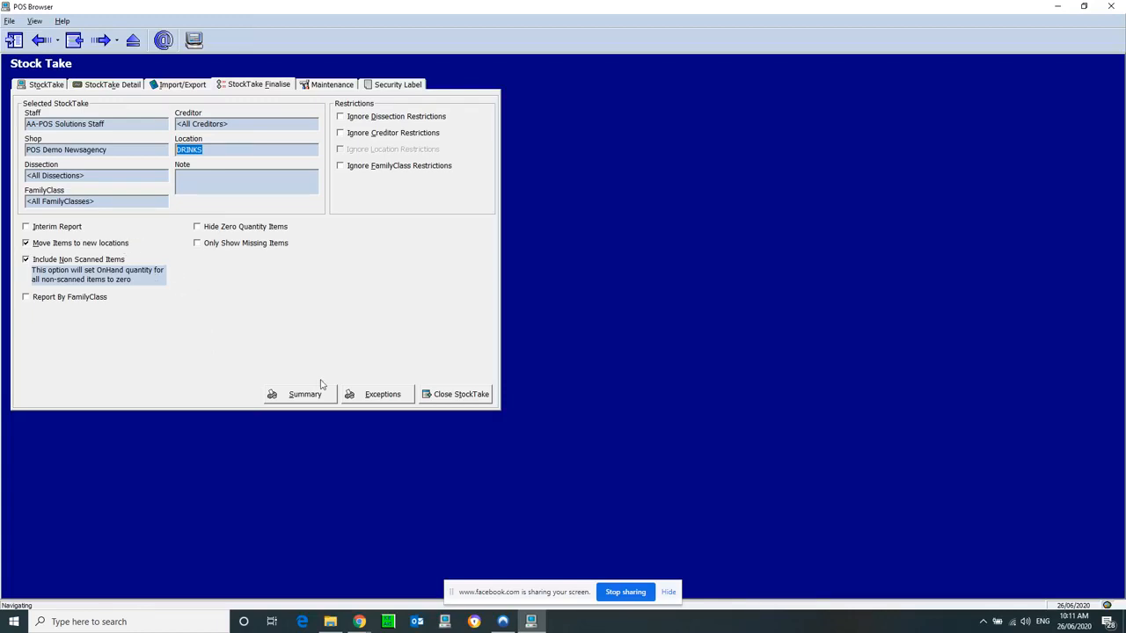
# Close the DRINKS stocktake and acknowledge the exception report message
pyautogui.click(451, 396)
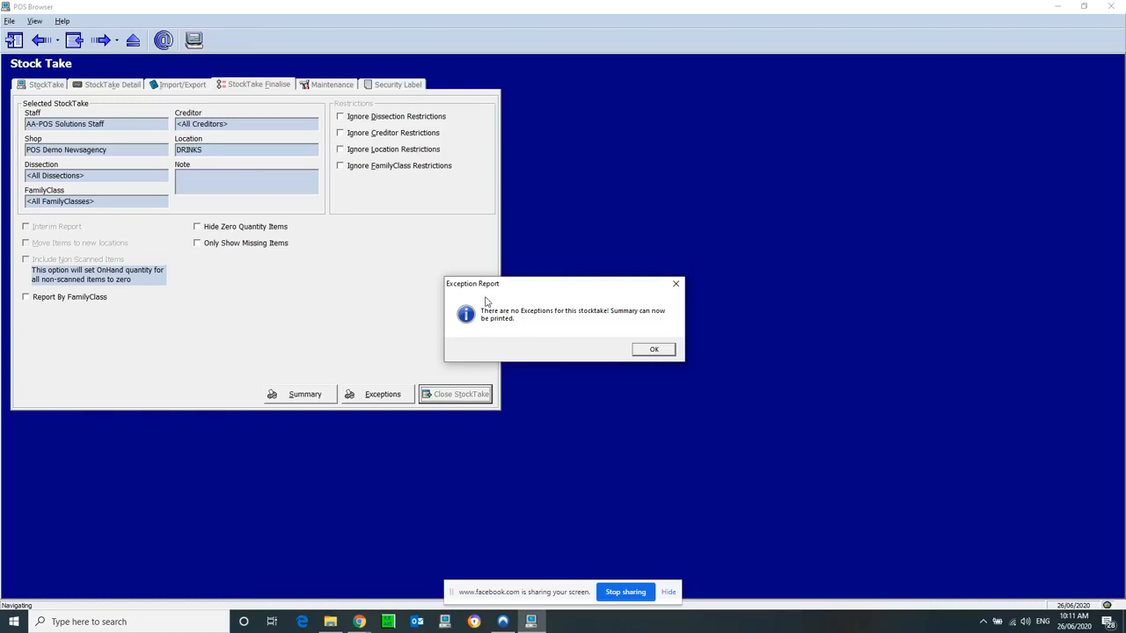
pyautogui.moveTo(529, 284); pyautogui.dragTo(378, 215)
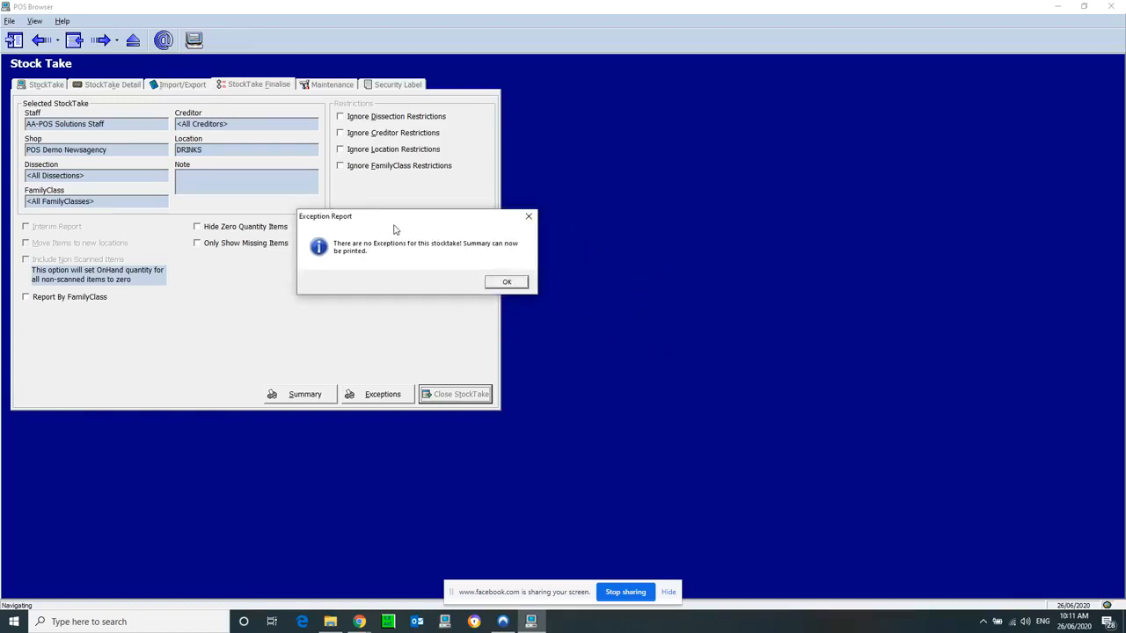
pyautogui.click(498, 281)
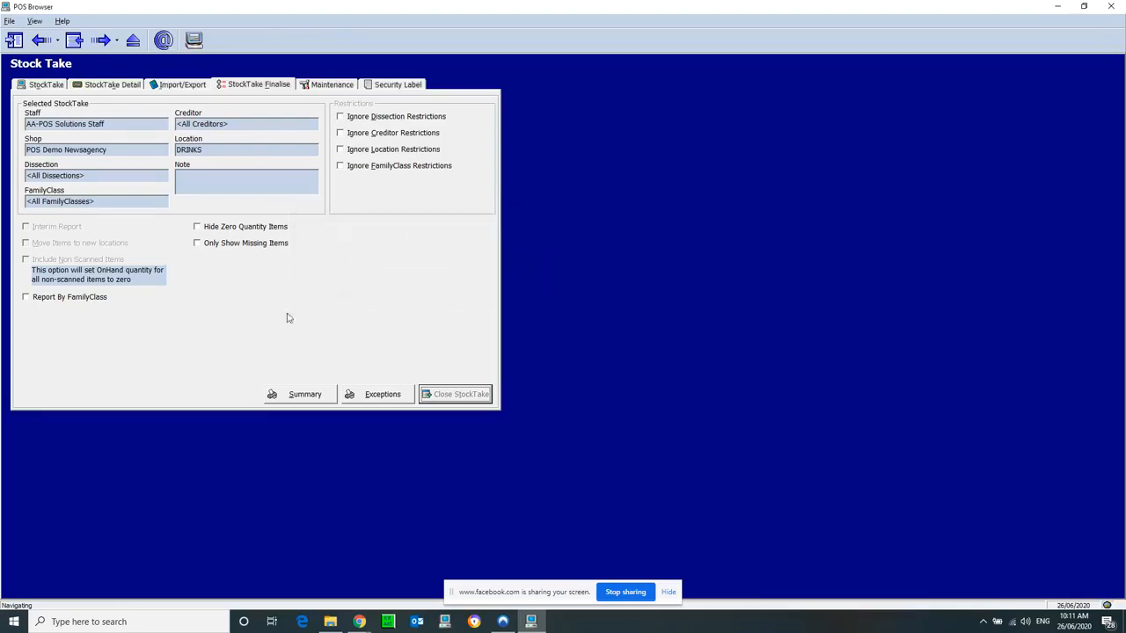
# View the closed stocktake's summary report at 150% and examine the counted quantity of DARE DOUBLE ESPRESSO 750ml
pyautogui.click(308, 394)
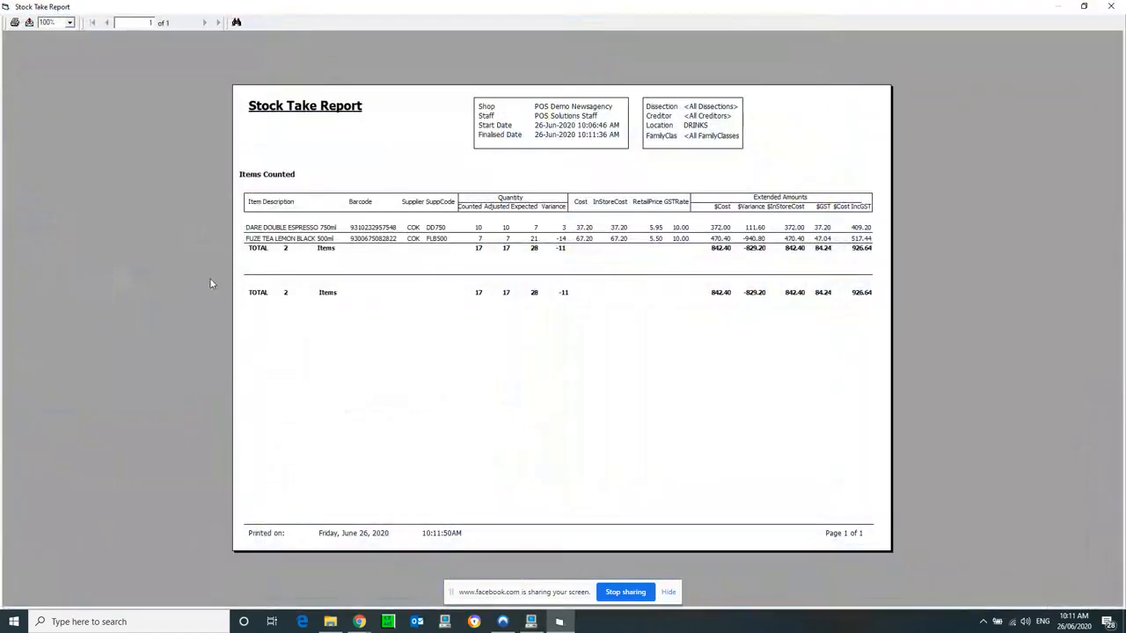
pyautogui.click(70, 22)
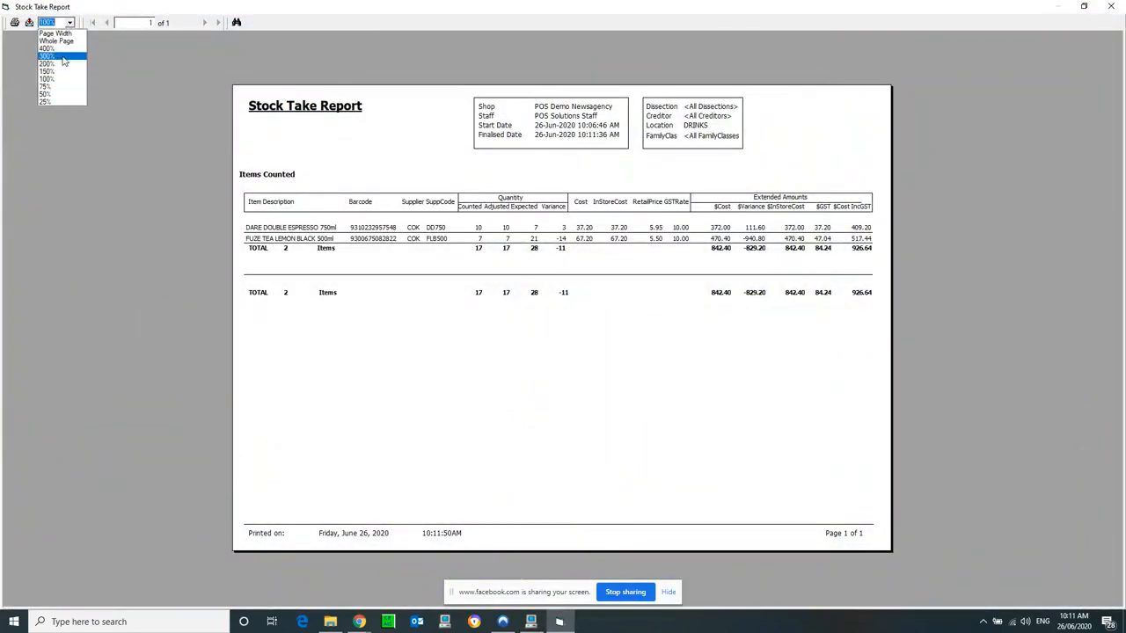
pyautogui.click(60, 72)
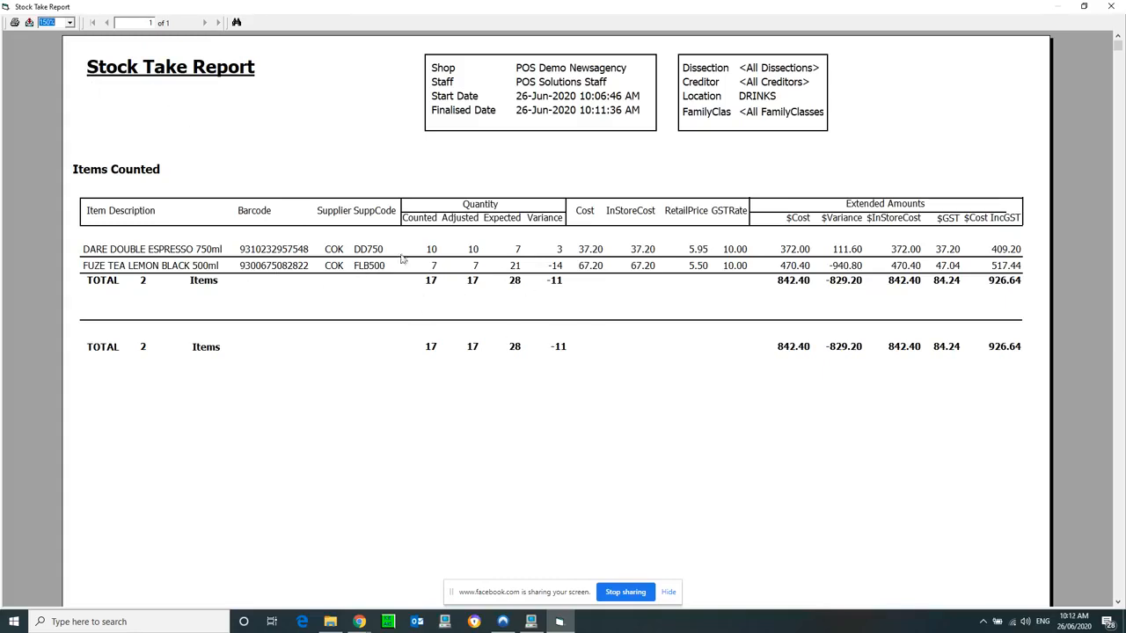
pyautogui.click(98, 252)
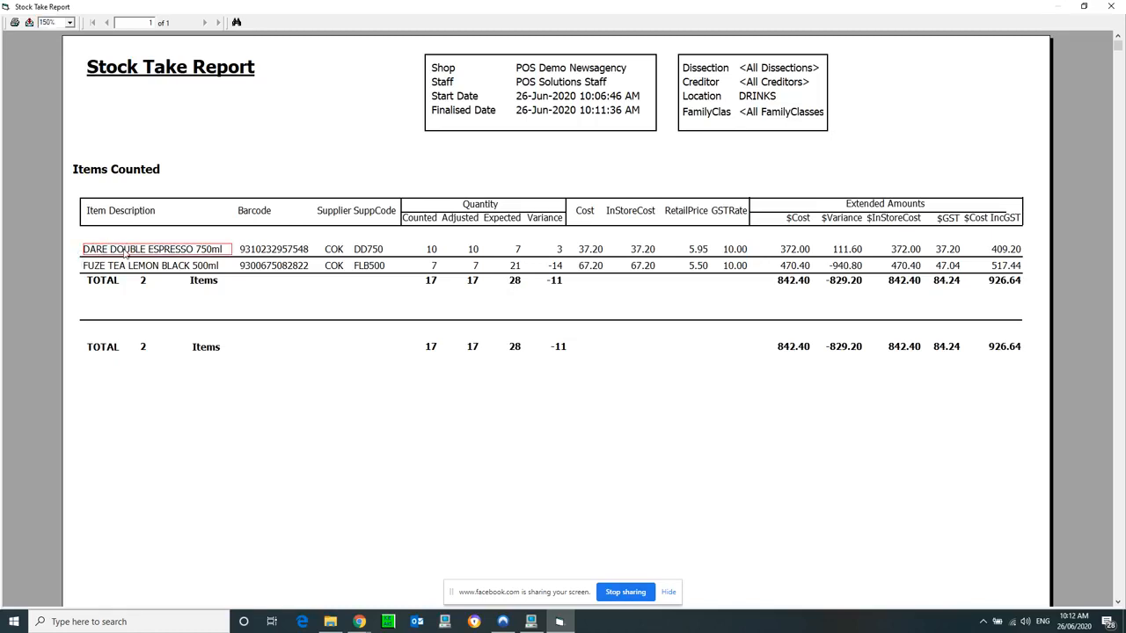
pyautogui.click(431, 251)
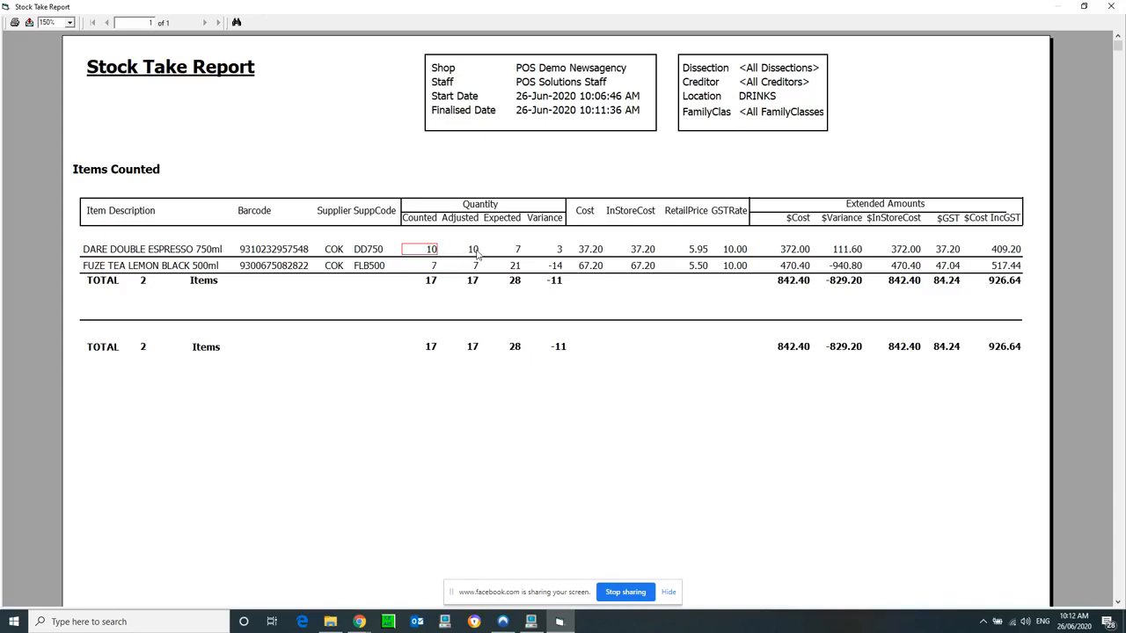
# Examine the adjusted, expected and variance quantities of both counted drinks in the Stock Take Report, and close the report
pyautogui.click(475, 252)
pyautogui.click(524, 253)
pyautogui.click(516, 250)
pyautogui.click(551, 253)
pyautogui.click(107, 266)
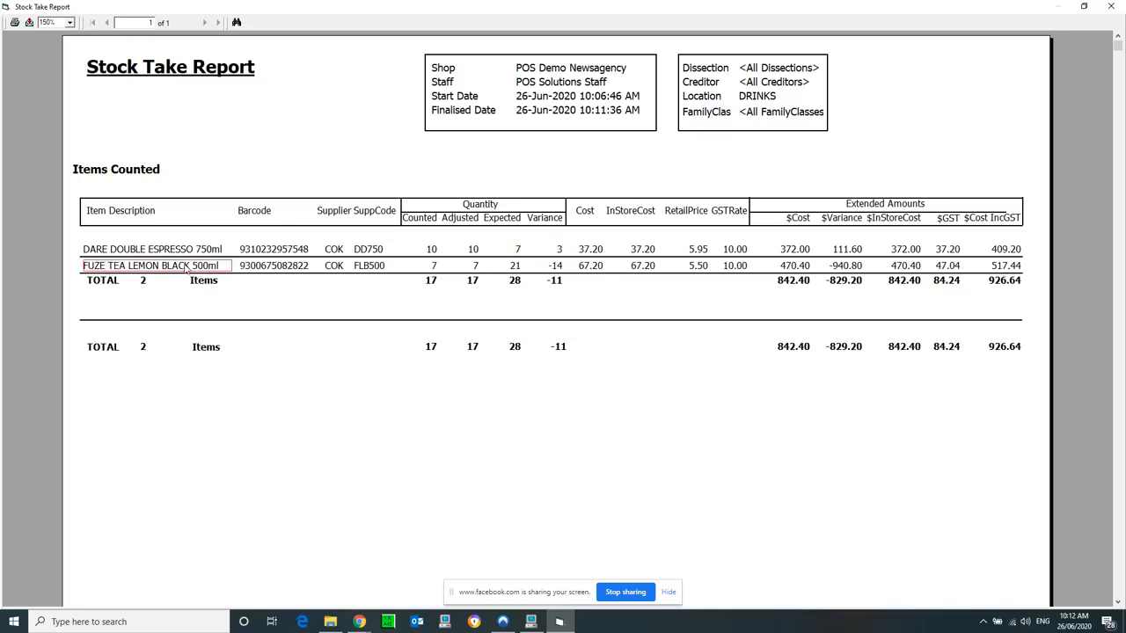
pyautogui.click(555, 268)
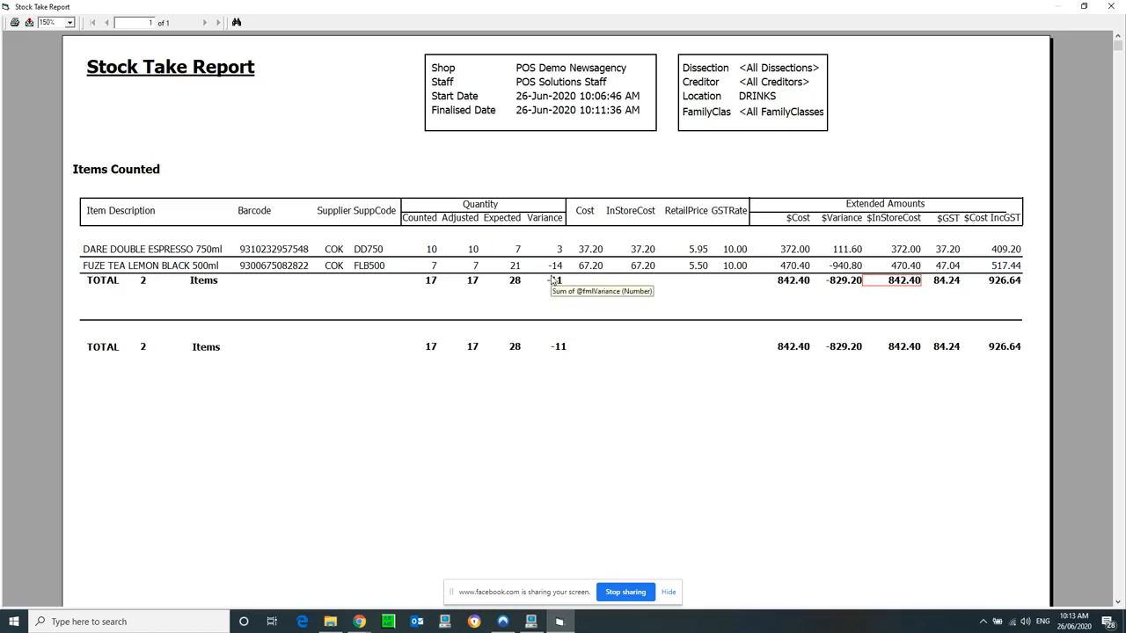
pyautogui.click(206, 265)
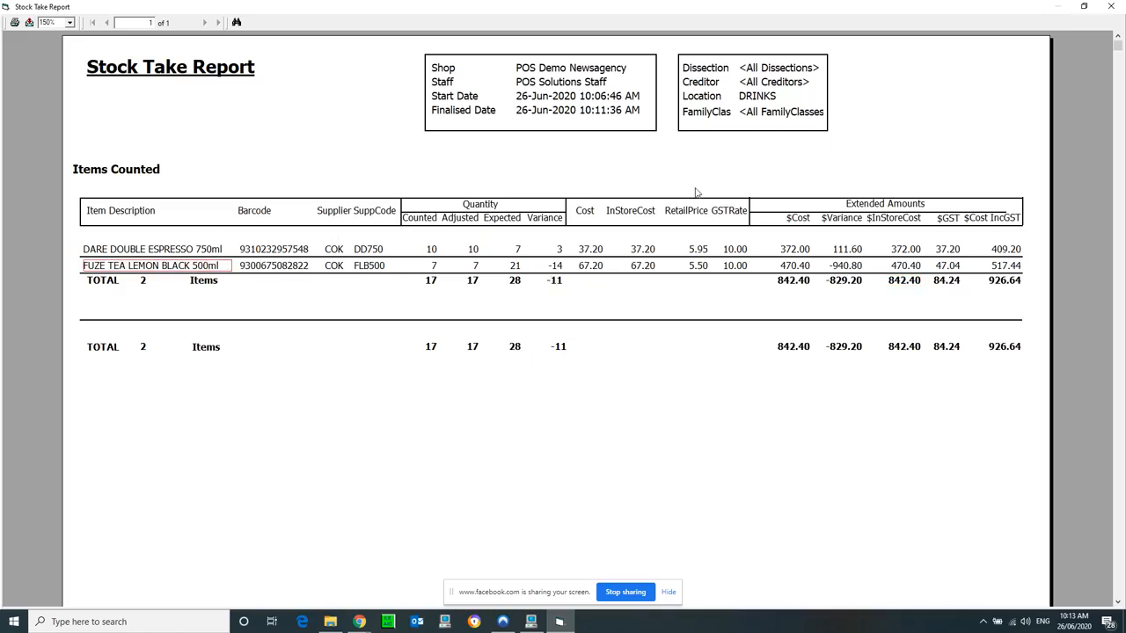
pyautogui.click(1111, 6)
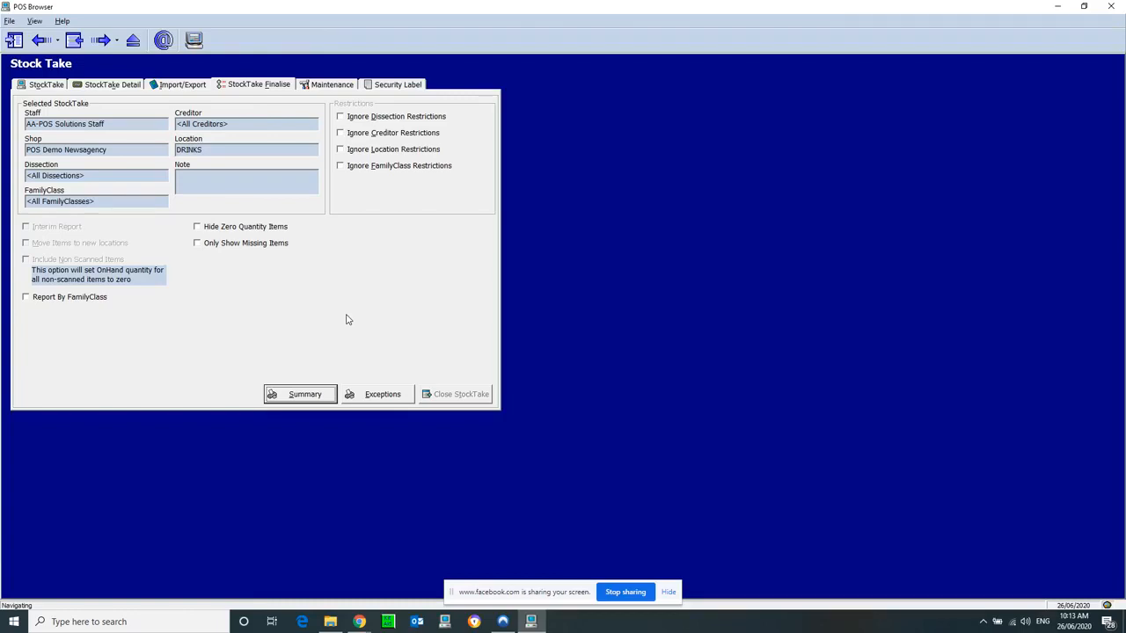
pyautogui.click(42, 86)
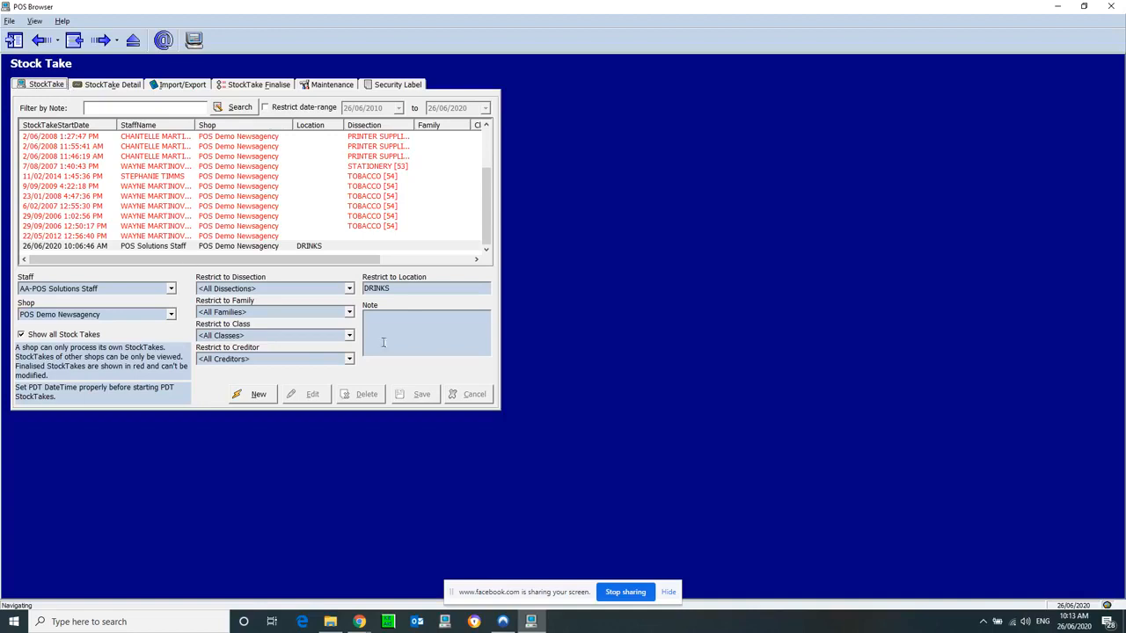
pyautogui.click(257, 396)
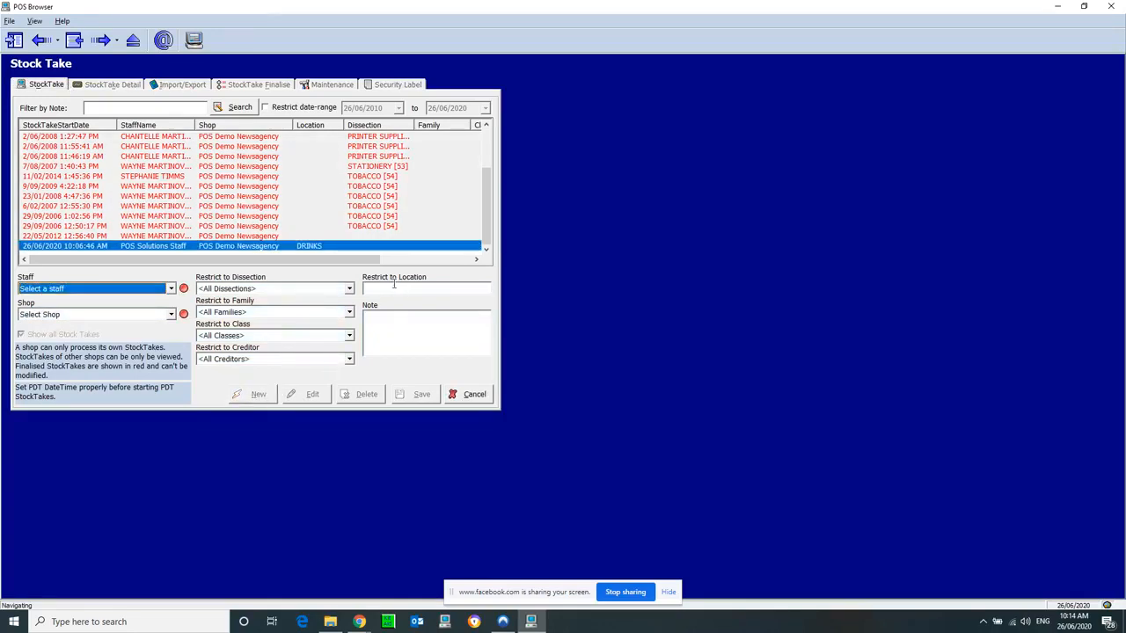
pyautogui.click(394, 287)
pyautogui.write('000')
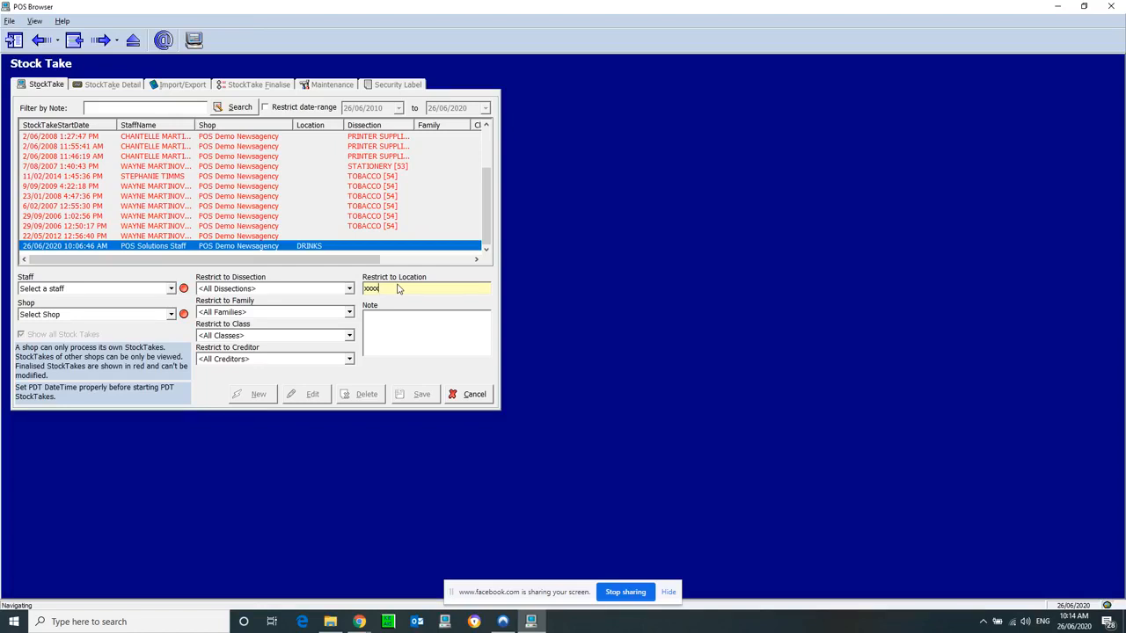
pyautogui.press('BackSpace')
pyautogui.press('BackSpace')
pyautogui.press('BackSpace')
pyautogui.click(474, 395)
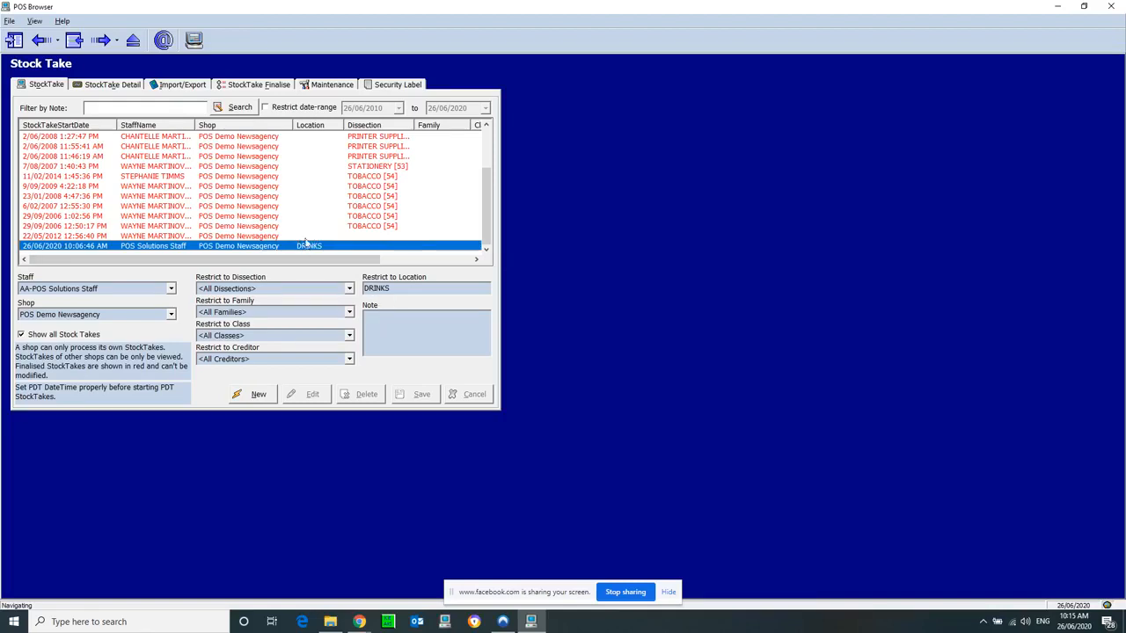
# Open the Register Reports from the Cash Register section of the main menu
pyautogui.click(16, 41)
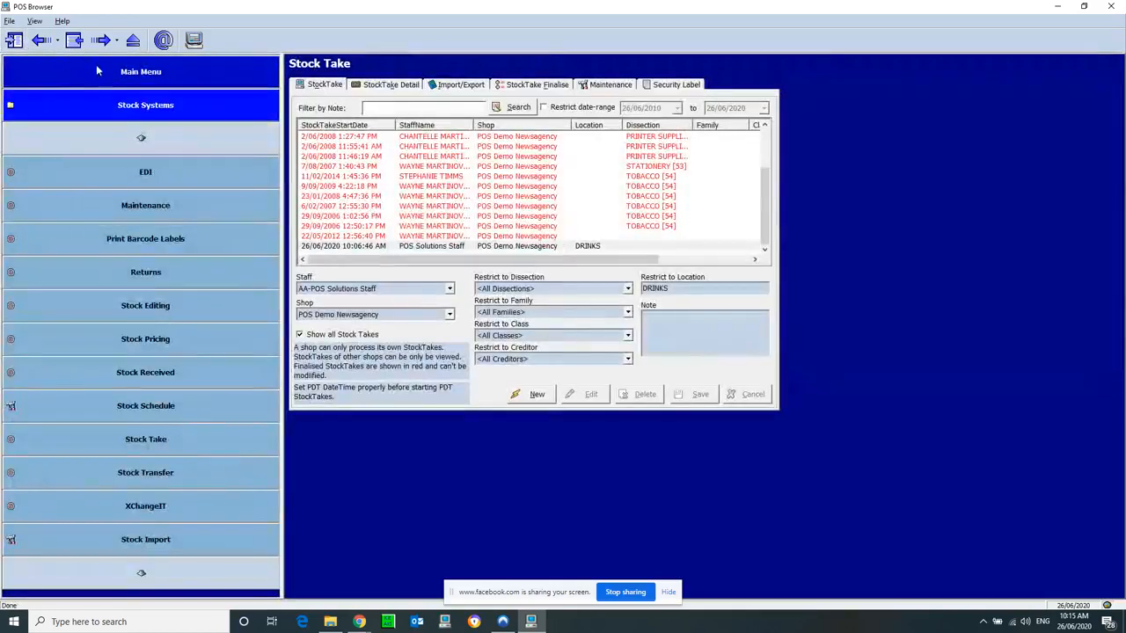
pyautogui.click(97, 71)
pyautogui.click(132, 102)
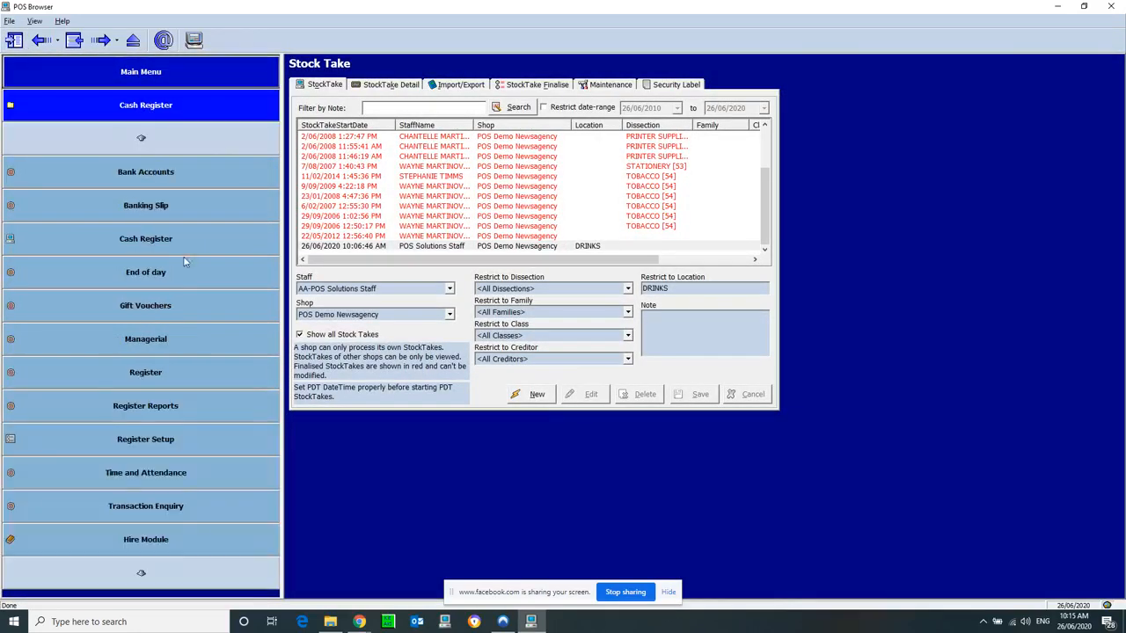
pyautogui.click(143, 405)
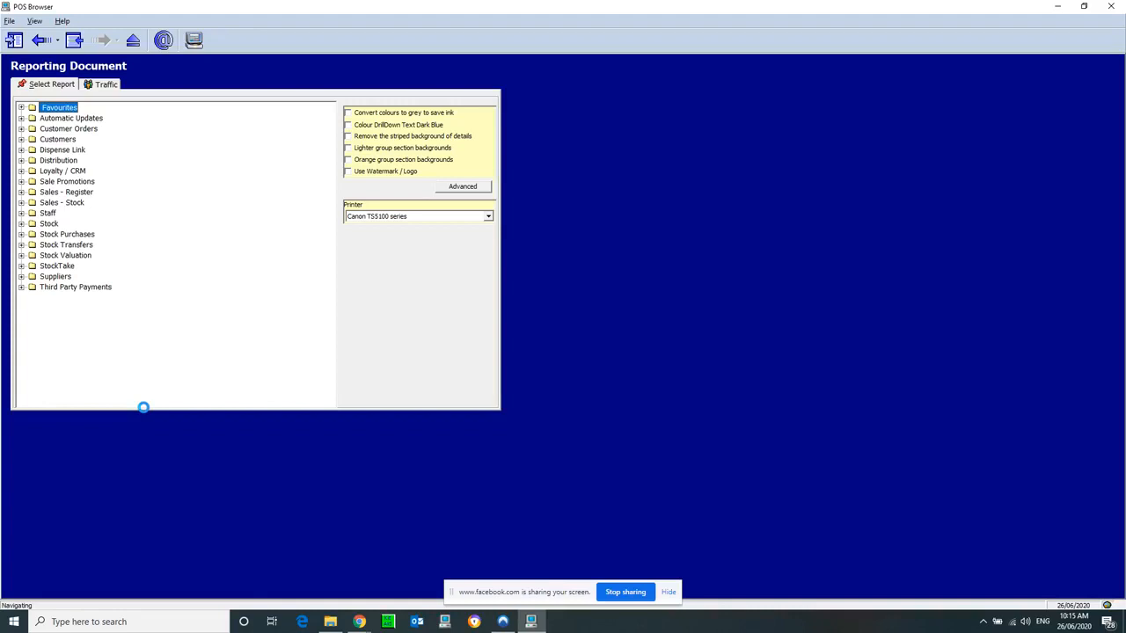
pyautogui.click(56, 257)
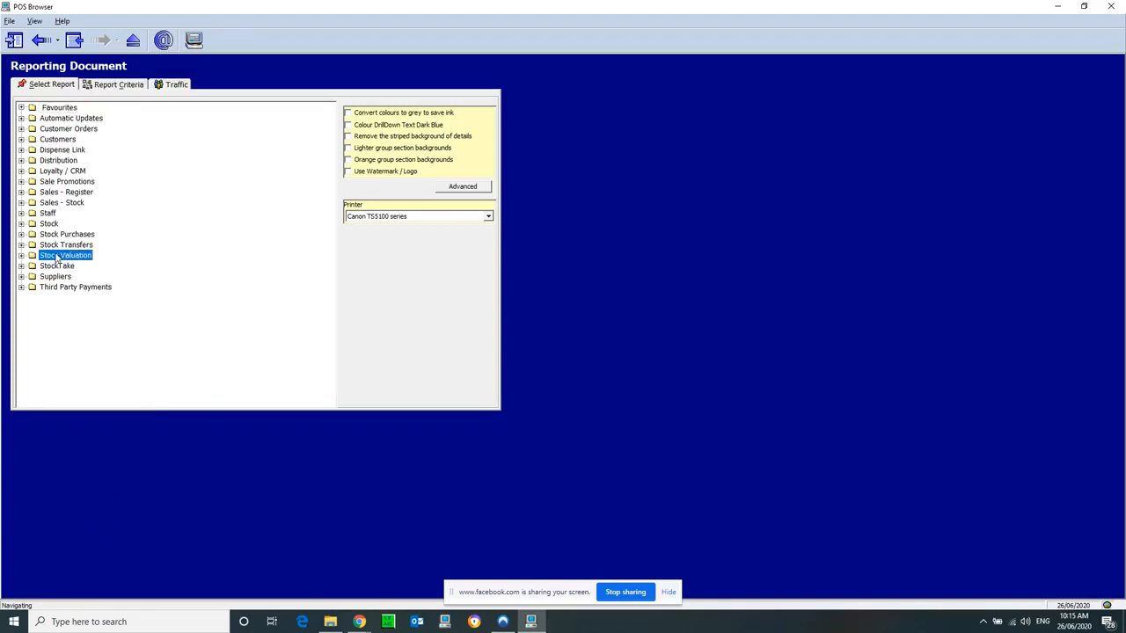
pyautogui.click(21, 255)
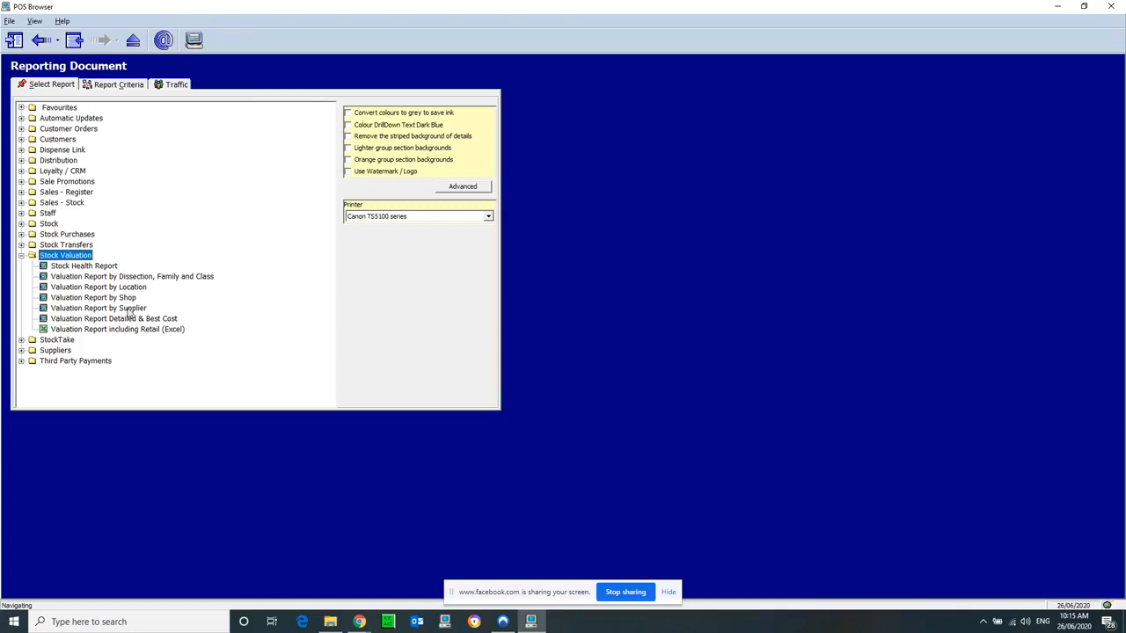
pyautogui.click(94, 288)
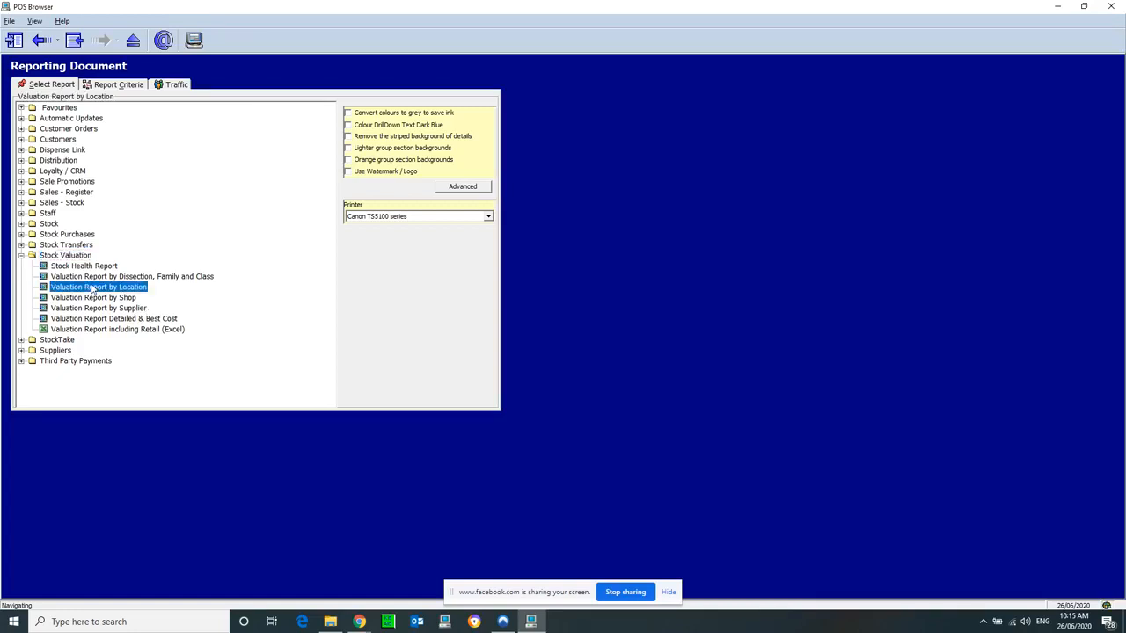
pyautogui.doubleClick(94, 288)
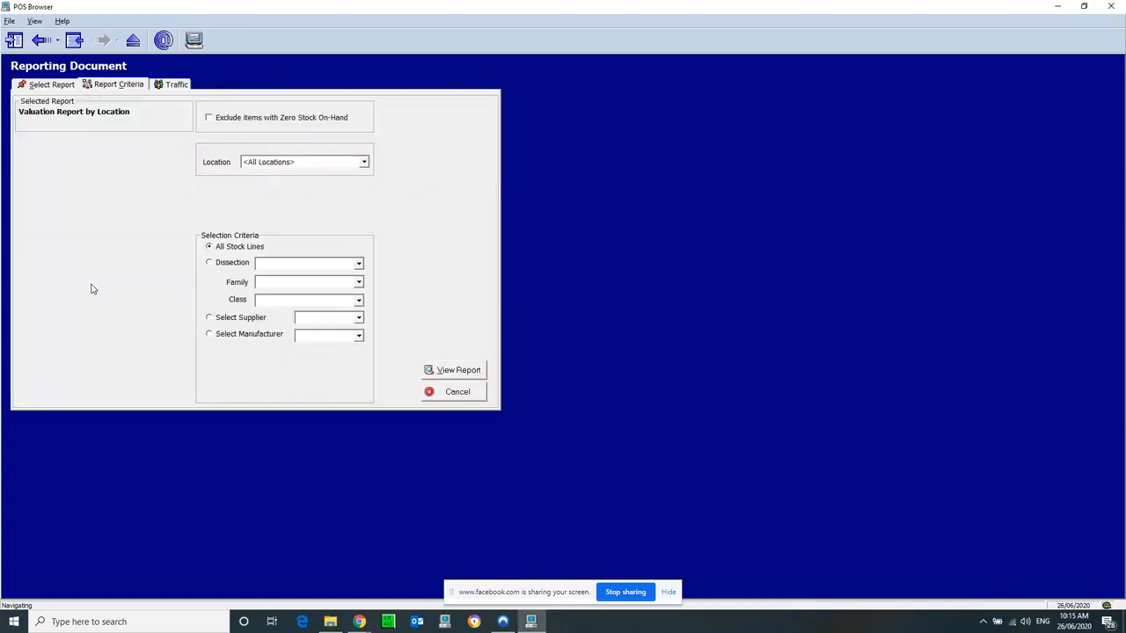
pyautogui.click(321, 164)
pyautogui.scroll(-2, 317, 198)
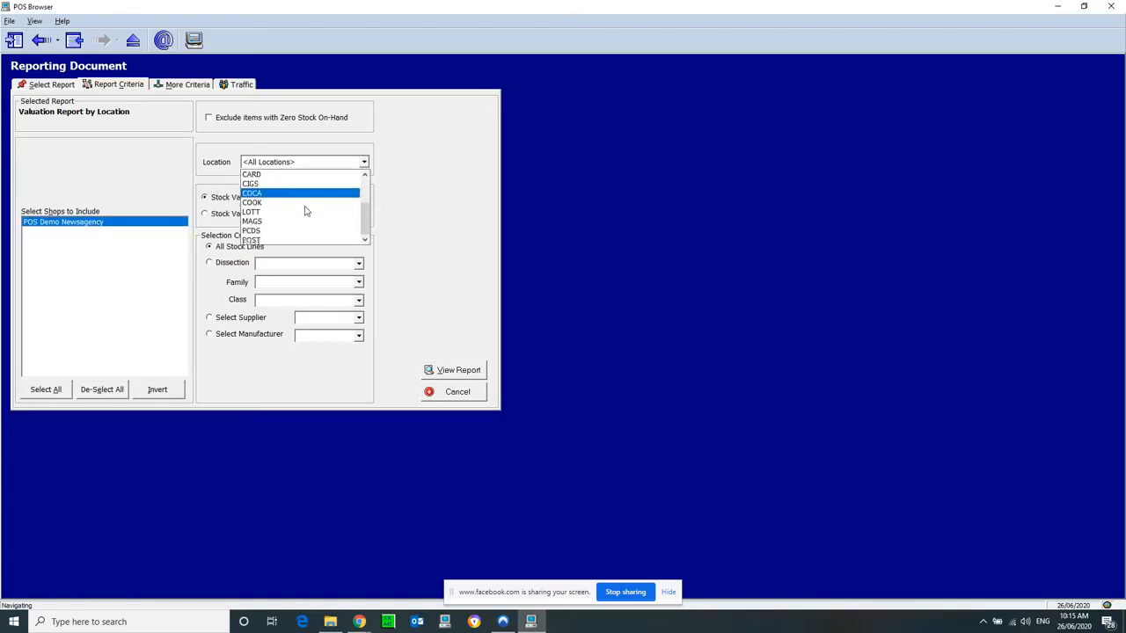
pyautogui.scroll(3, 306, 212)
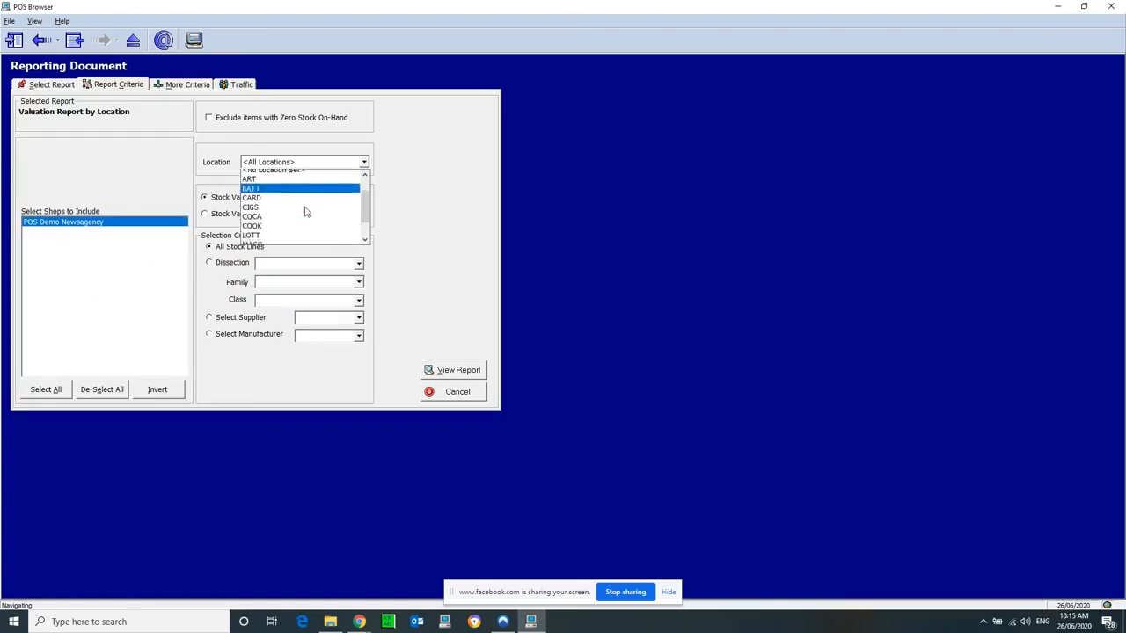
pyautogui.scroll(-1, 304, 208)
pyautogui.click(53, 148)
pyautogui.click(131, 40)
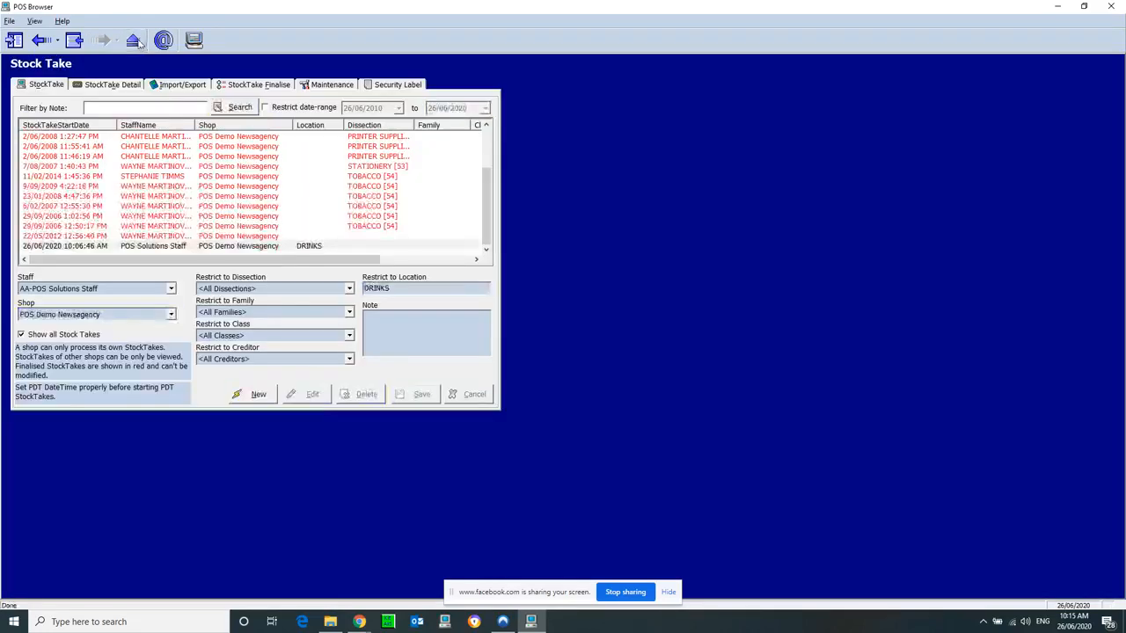
# Reopen the reports, choose the Valuation Report by Location under Stock Valuation, and set its location to DRINKS
pyautogui.click(15, 41)
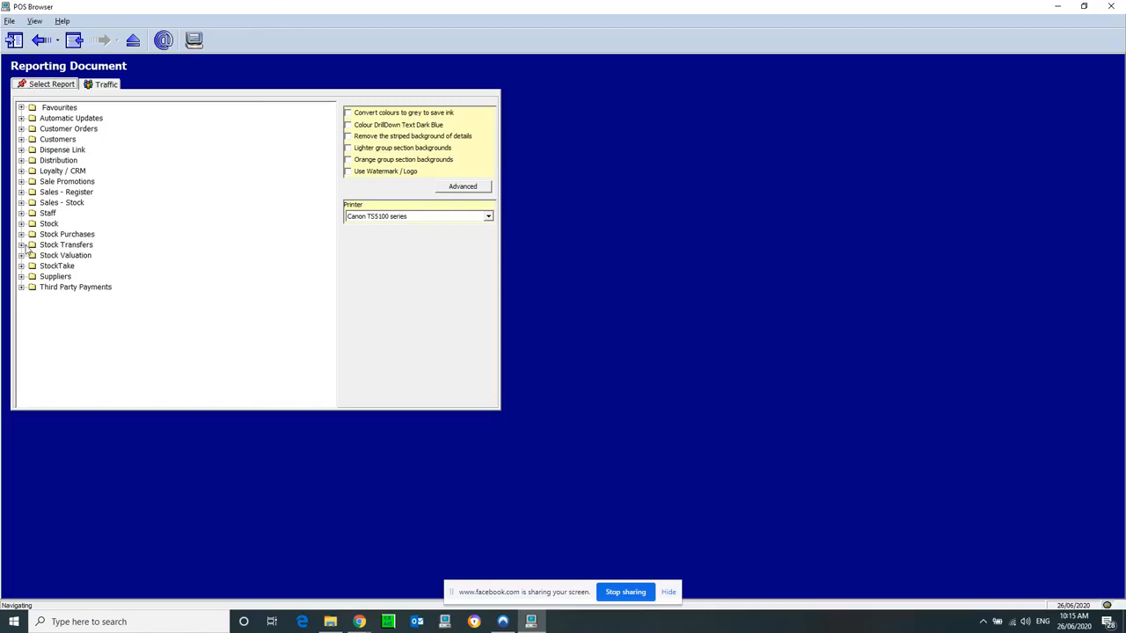
pyautogui.click(22, 245)
pyautogui.doubleClick(31, 266)
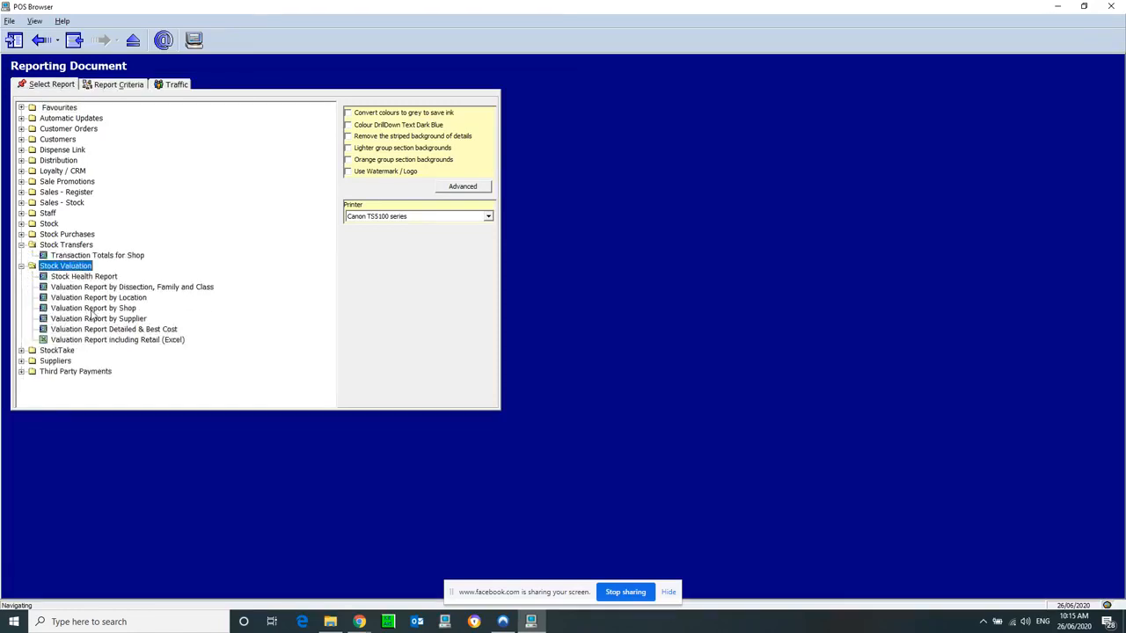
pyautogui.doubleClick(96, 298)
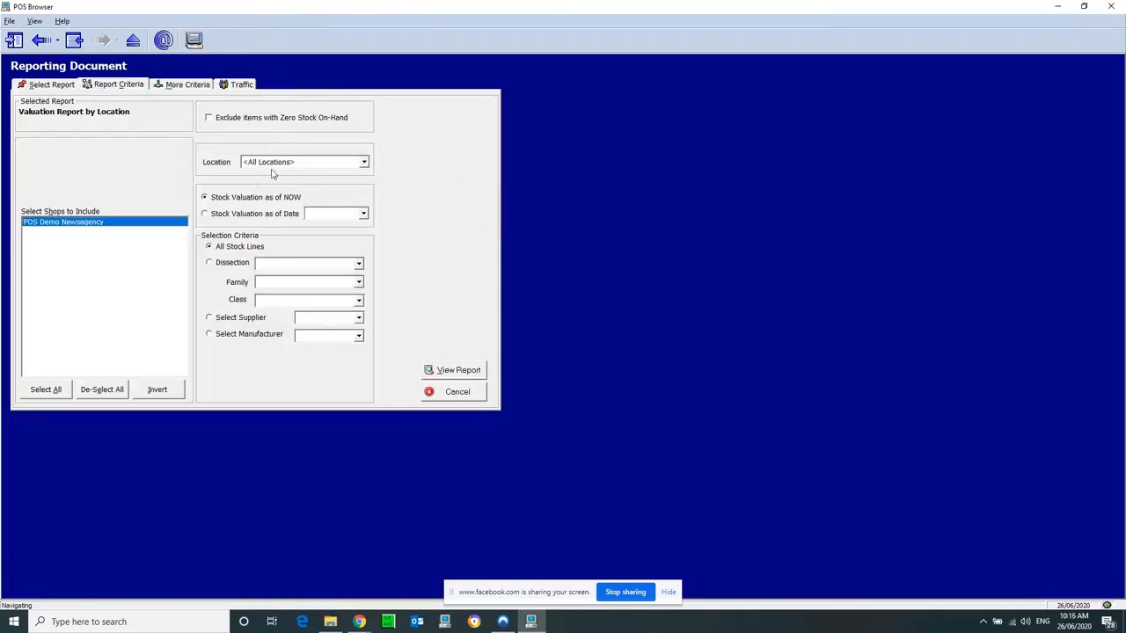
pyautogui.click(303, 164)
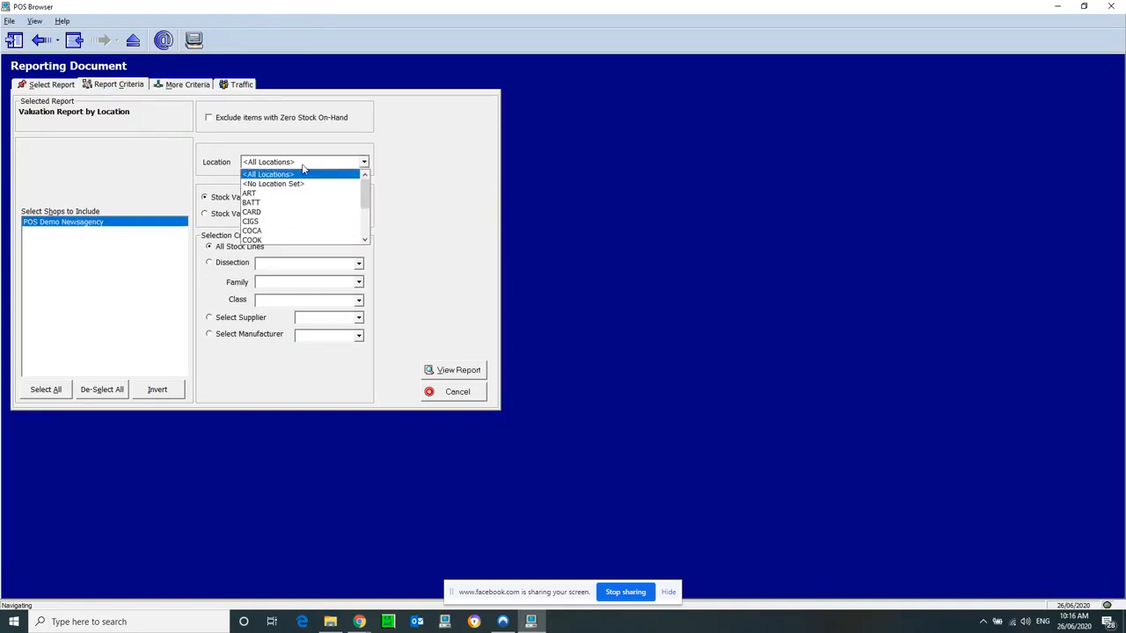
pyautogui.scroll(-1, 288, 230)
pyautogui.click(291, 229)
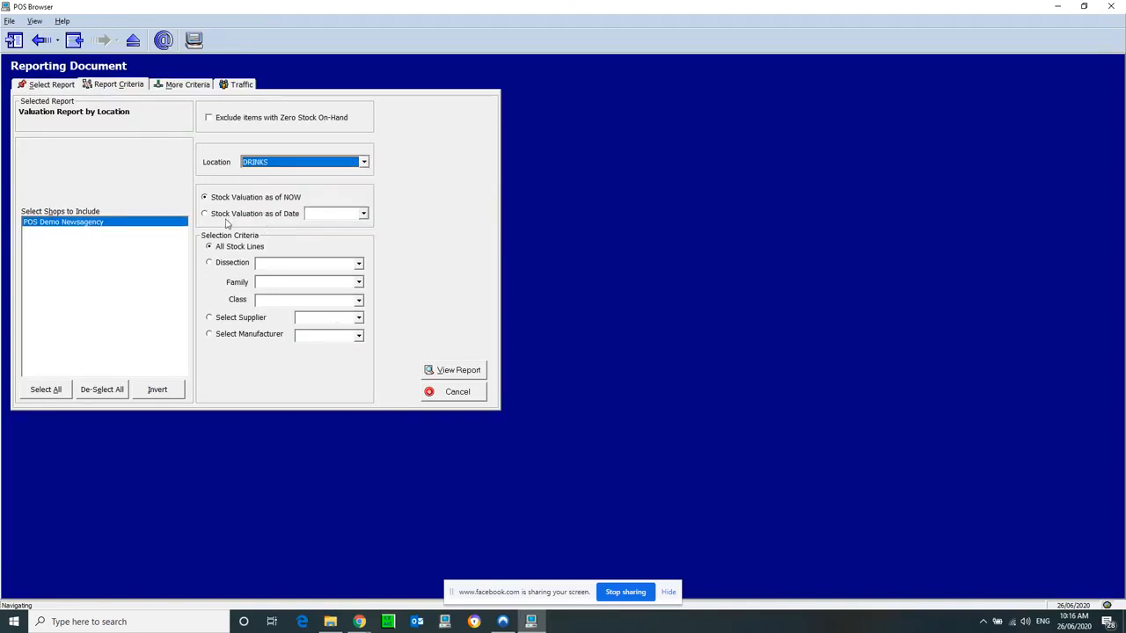
# Look over the available past valuation dates, and view the DRINKS report with stock valuation as of NOW
pyautogui.click(241, 199)
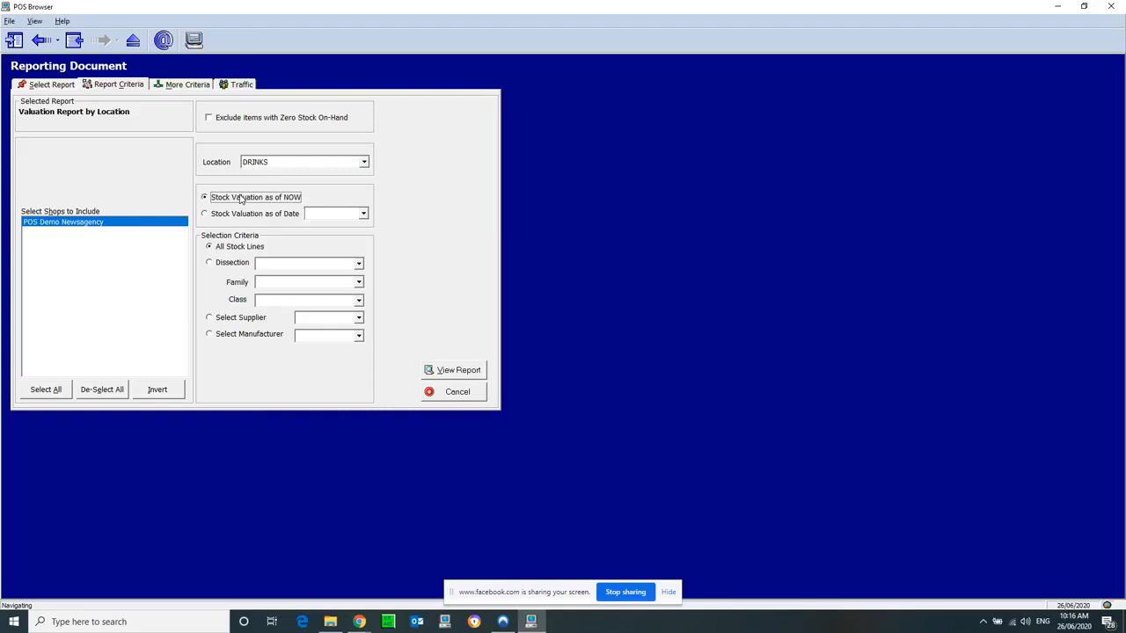
pyautogui.click(245, 215)
pyautogui.click(327, 217)
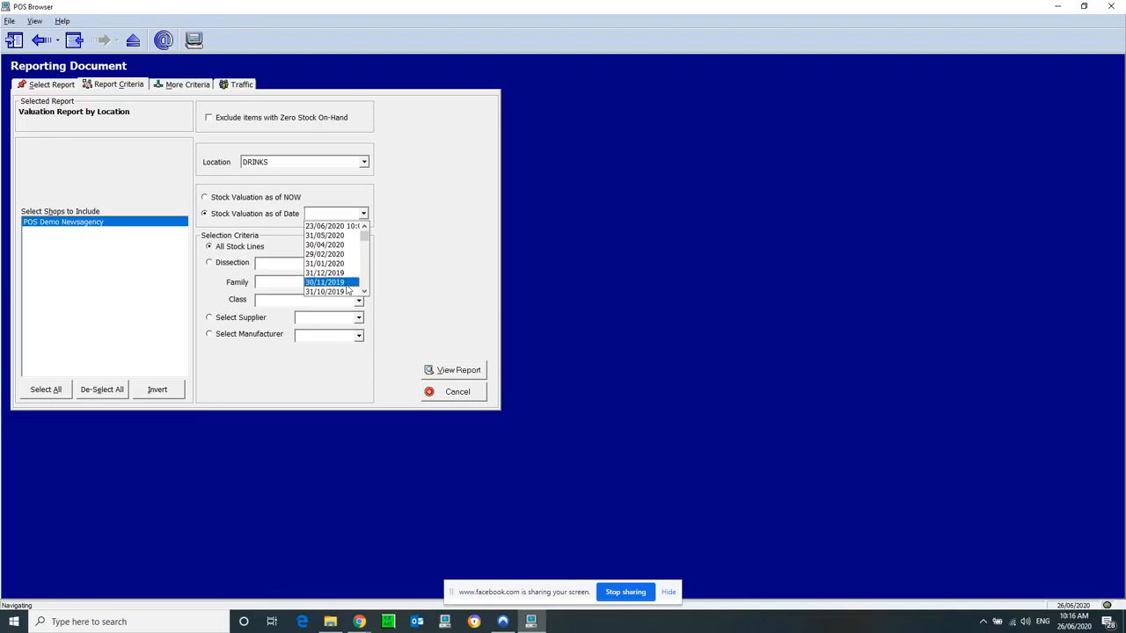
pyautogui.scroll(-1, 348, 289)
pyautogui.scroll(1, 347, 289)
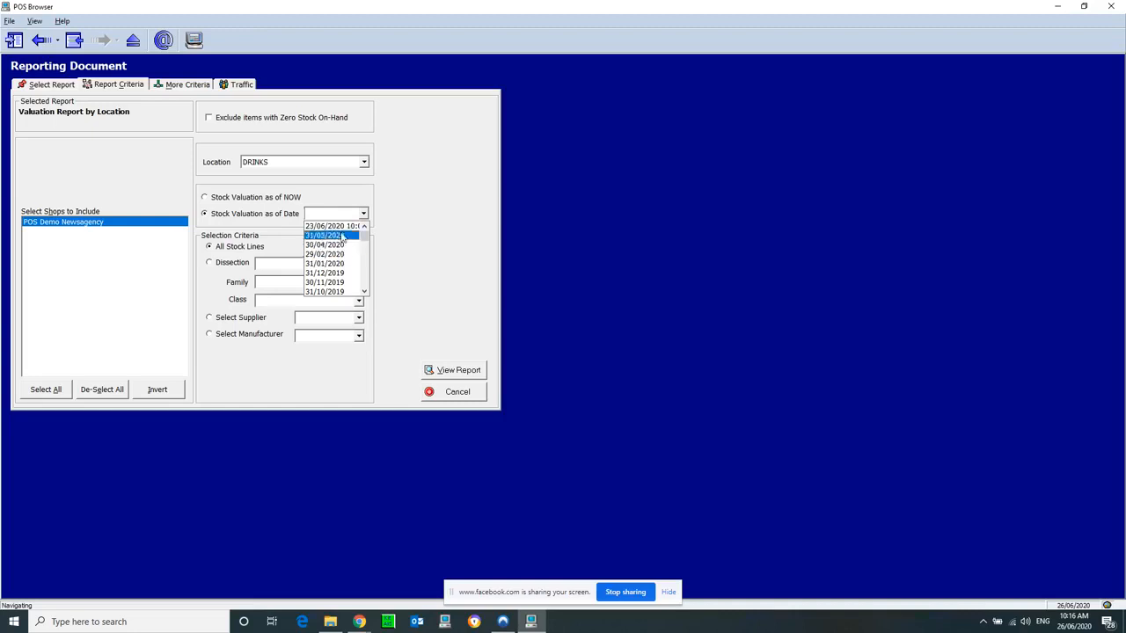
pyautogui.click(222, 208)
pyautogui.click(206, 199)
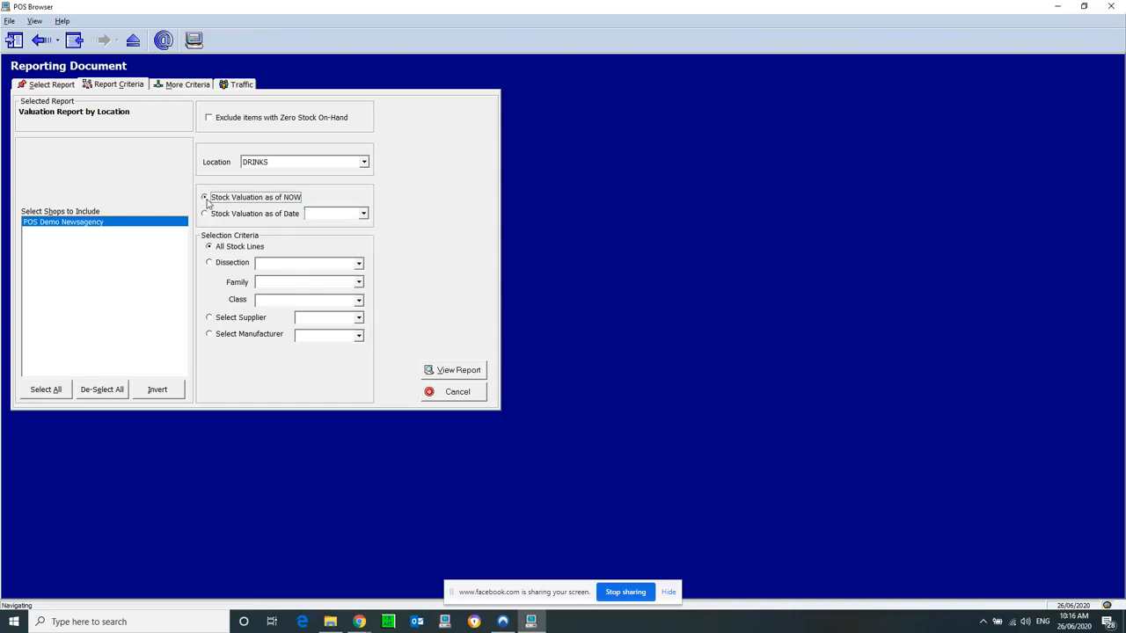
pyautogui.click(466, 371)
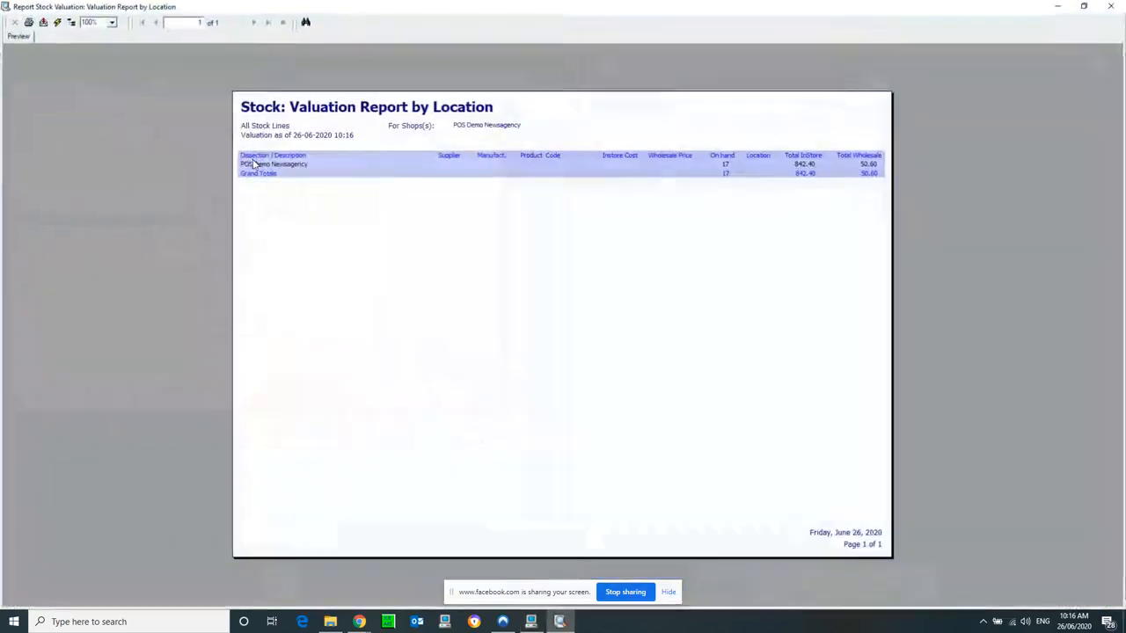
# Drill down through POS Demo Newsagency to the DRINKS stock lines in the valuation report, and close the report
pyautogui.doubleClick(251, 165)
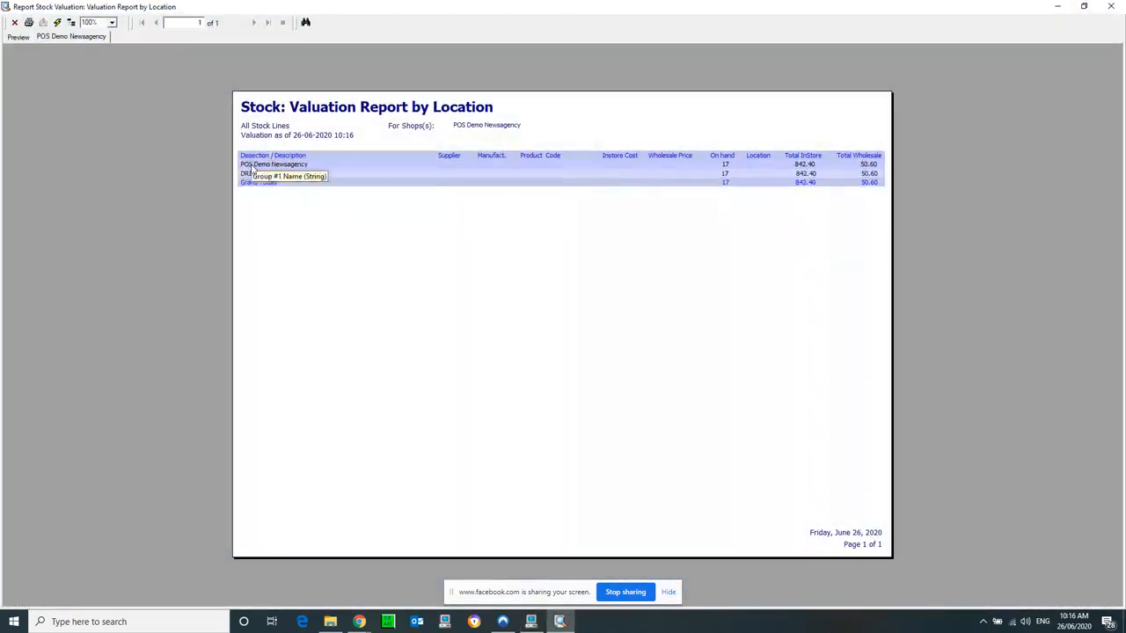
pyautogui.click(255, 176)
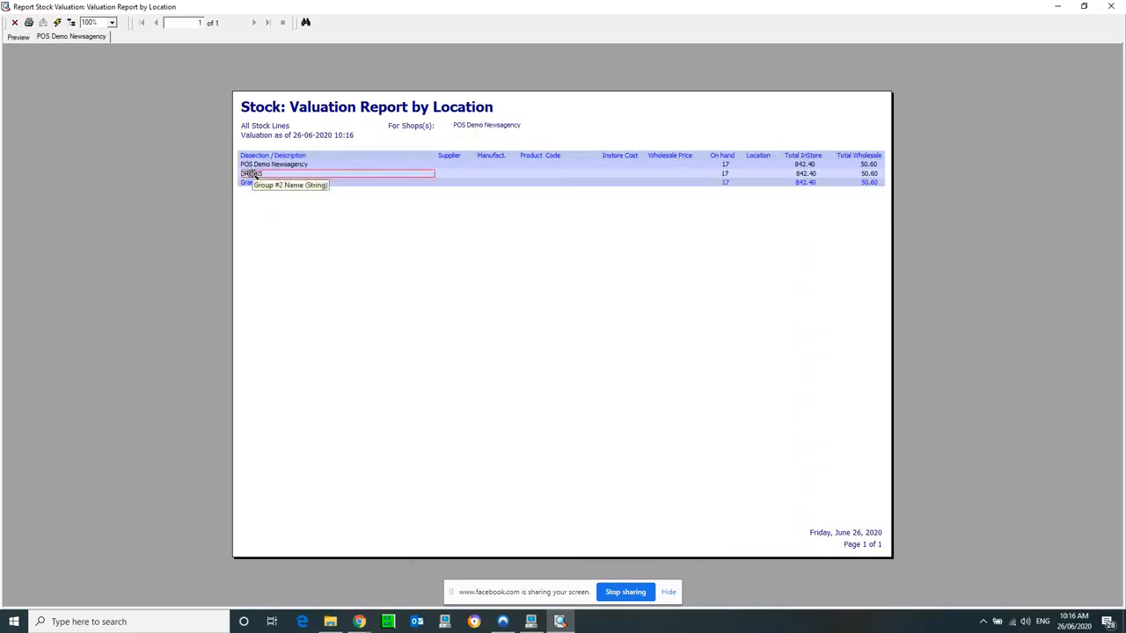
pyautogui.doubleClick(254, 174)
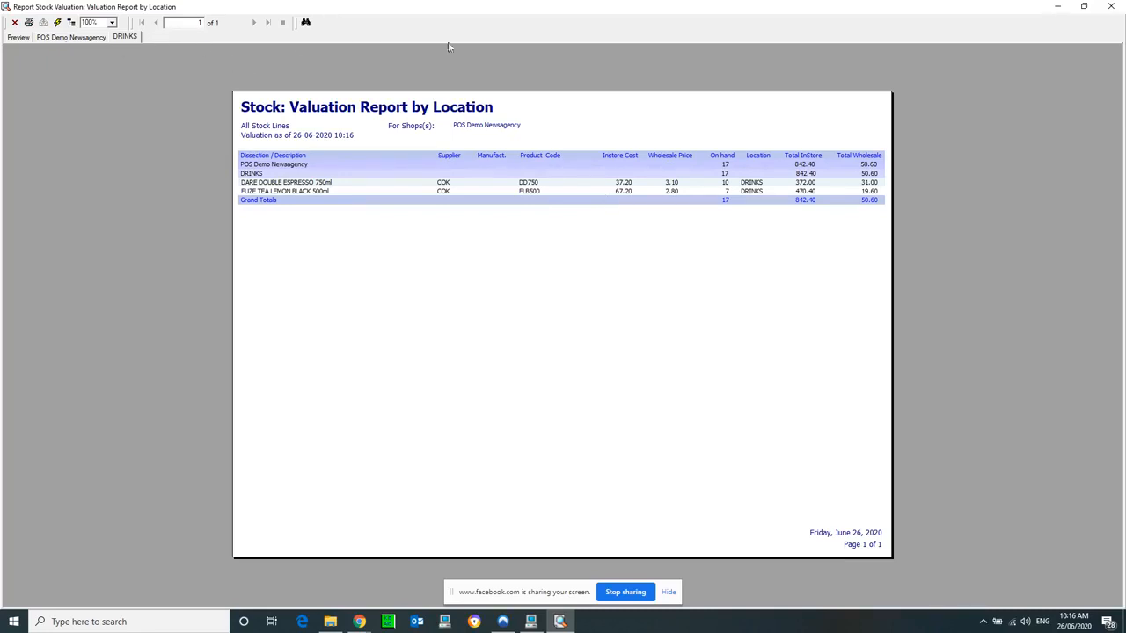
pyautogui.click(1111, 8)
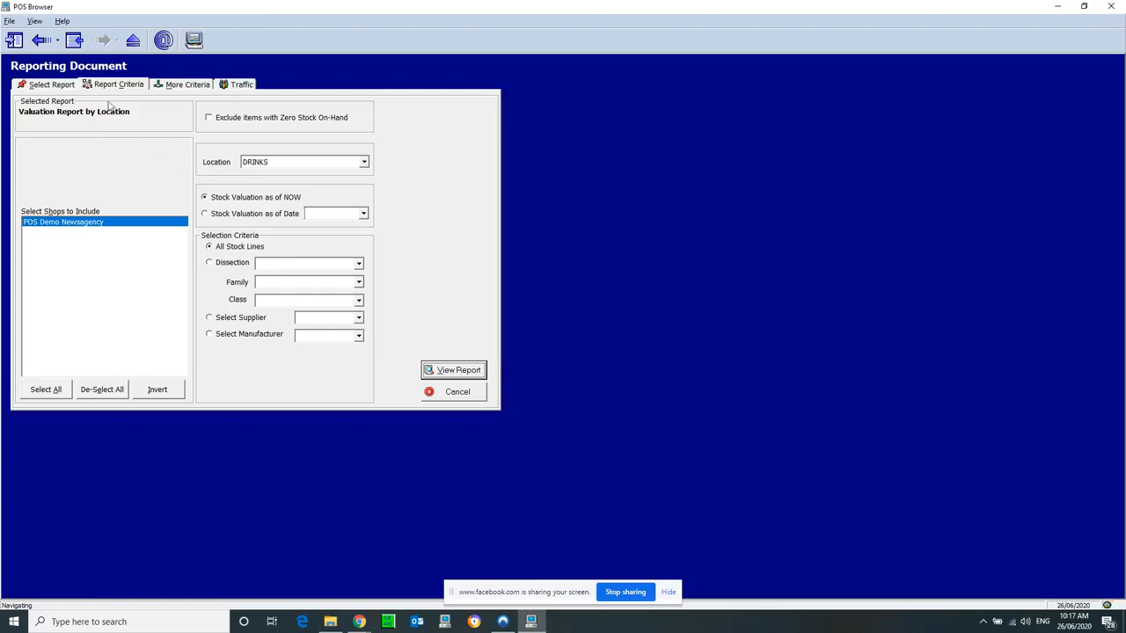
# Return to the StockTakeDoc document and open its scan file import and export options
pyautogui.click(74, 40)
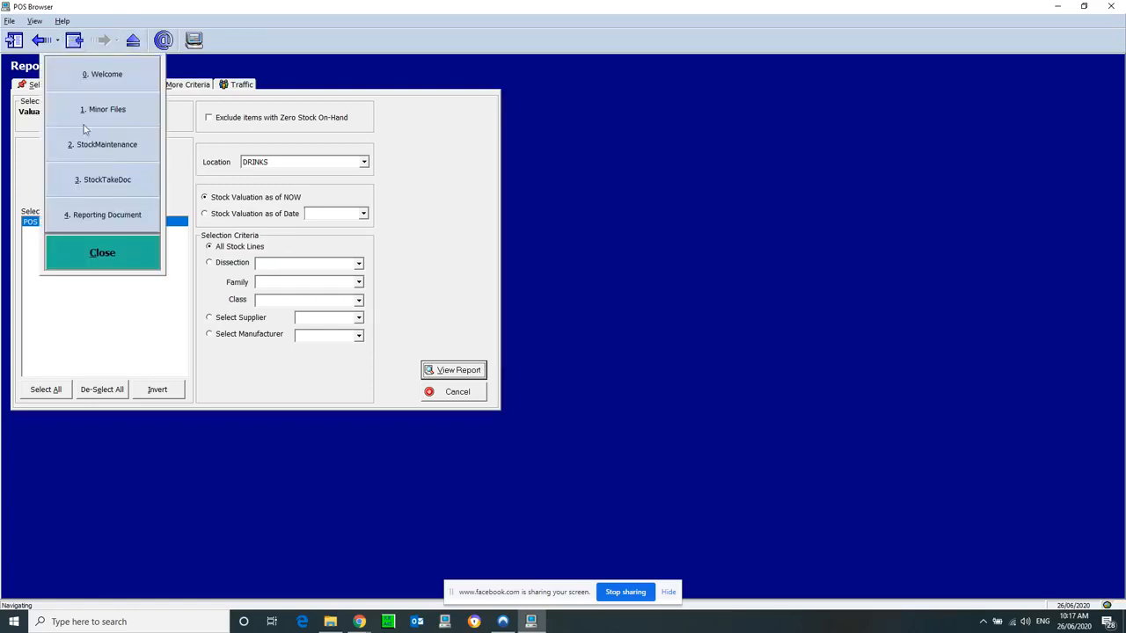
pyautogui.click(108, 181)
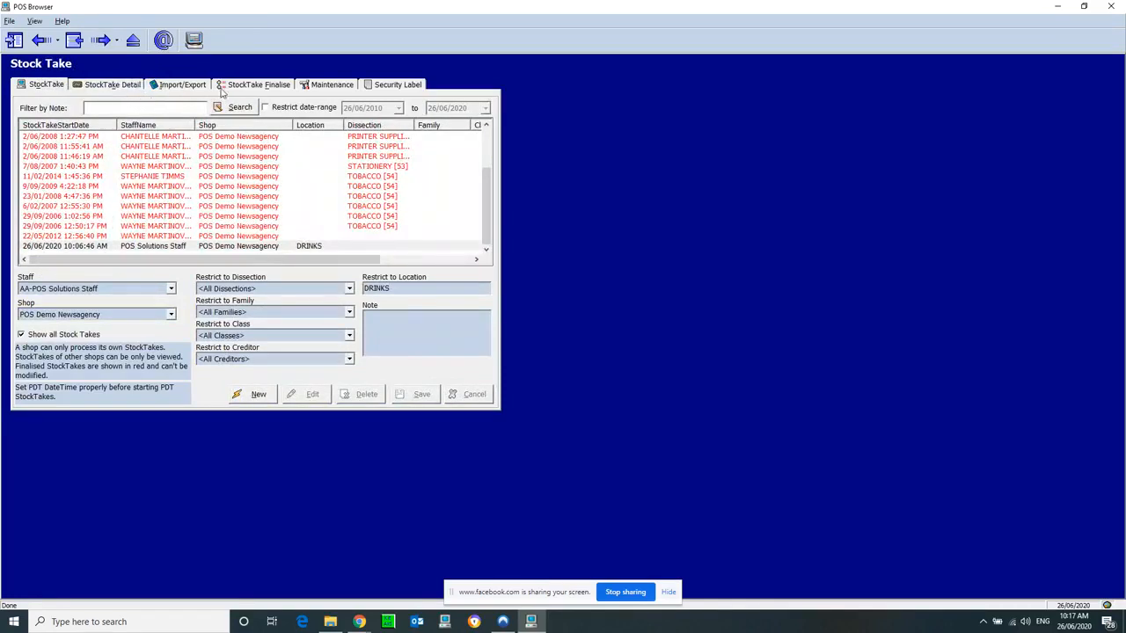
pyautogui.click(185, 87)
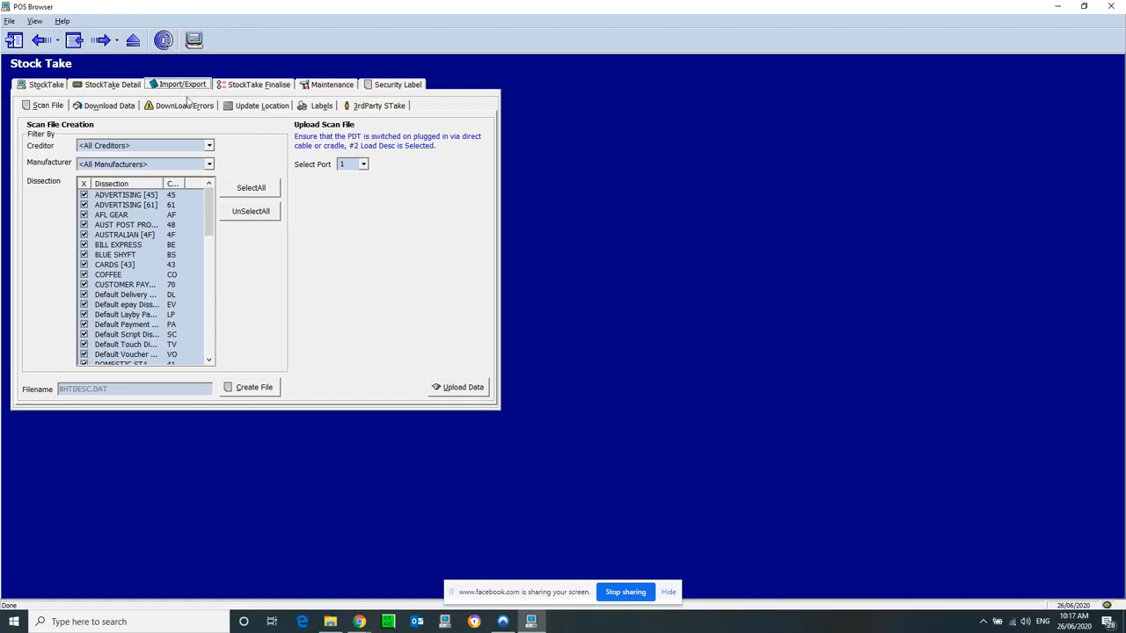
# Create and save a new unrestricted stocktake with AA-POS Solutions Staff as staff and POS Demo Newsagency as shop
pyautogui.click(19, 85)
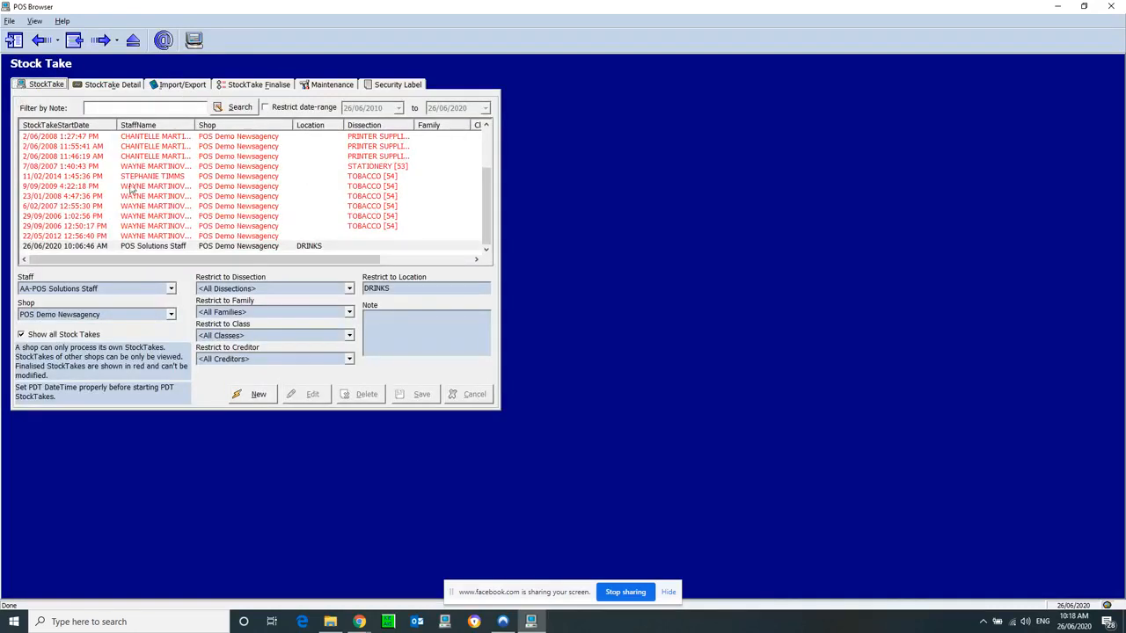
pyautogui.click(88, 246)
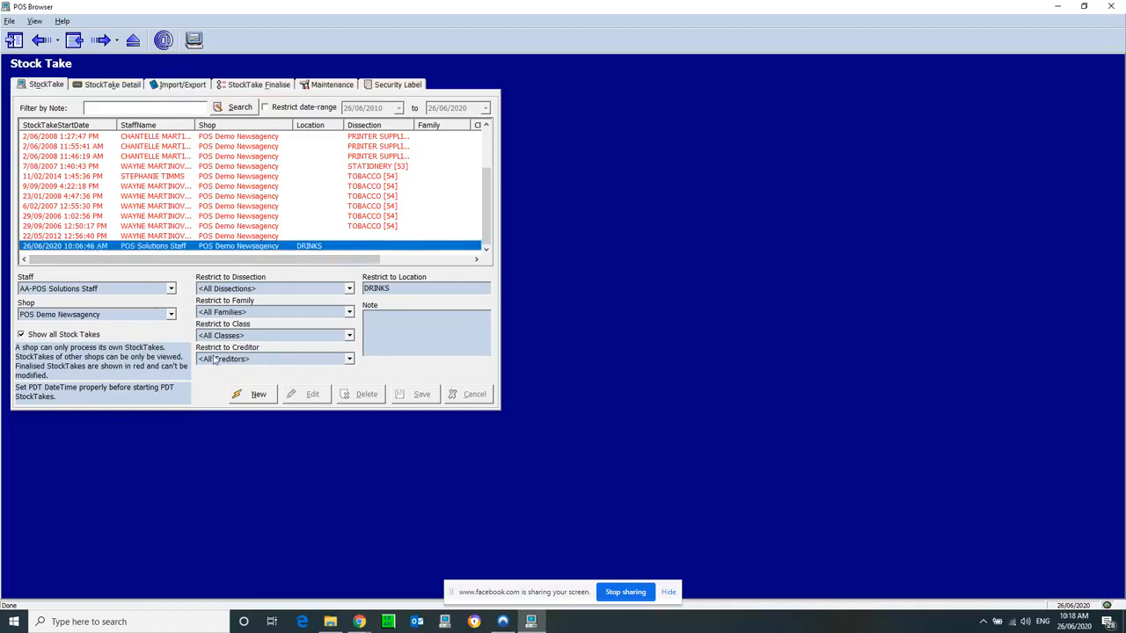
pyautogui.click(252, 394)
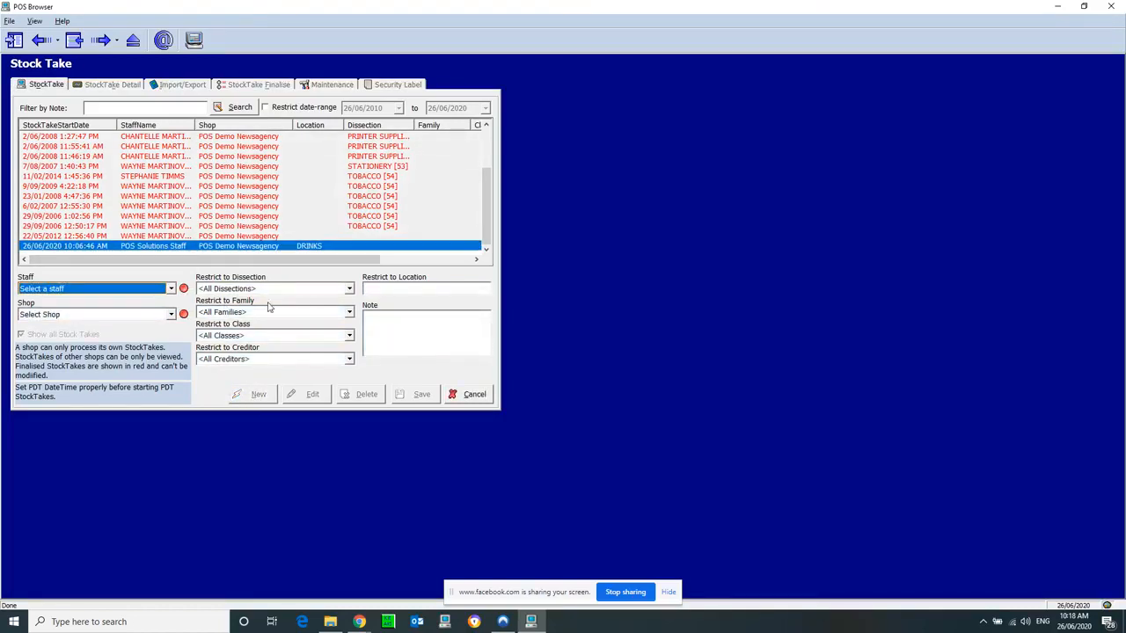
pyautogui.click(156, 290)
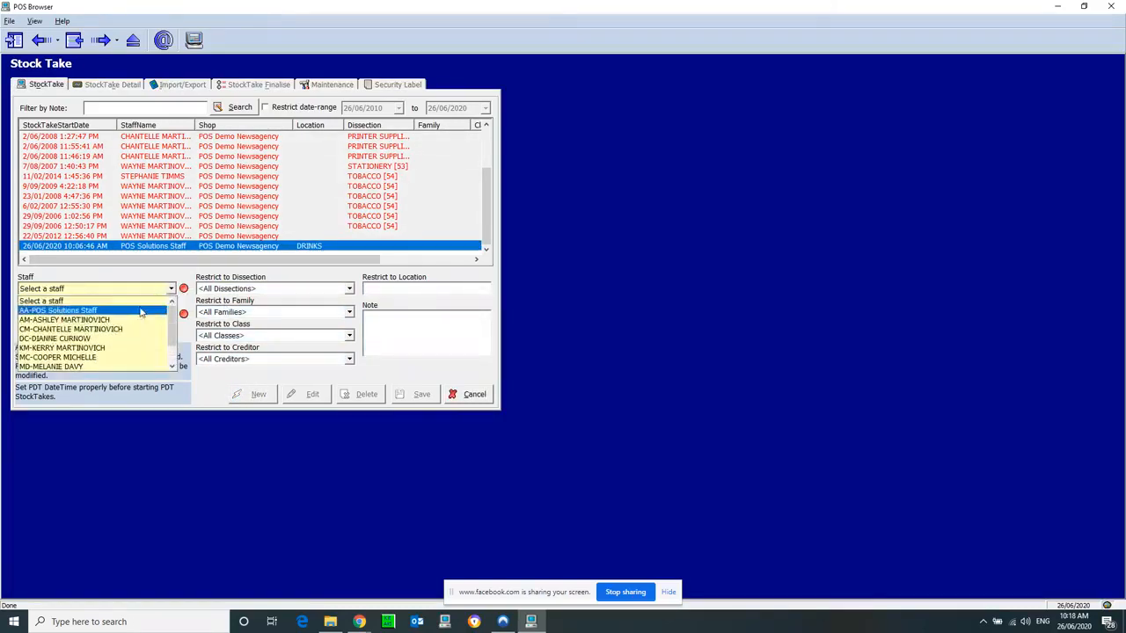
pyautogui.click(79, 311)
pyautogui.click(83, 315)
pyautogui.click(58, 337)
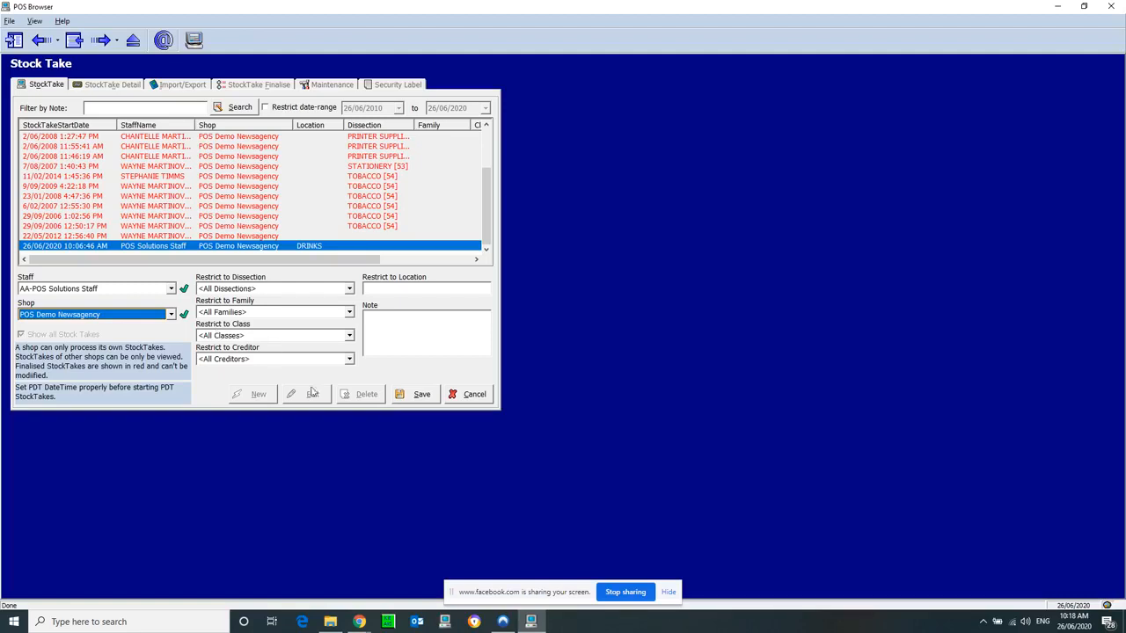
pyautogui.click(435, 396)
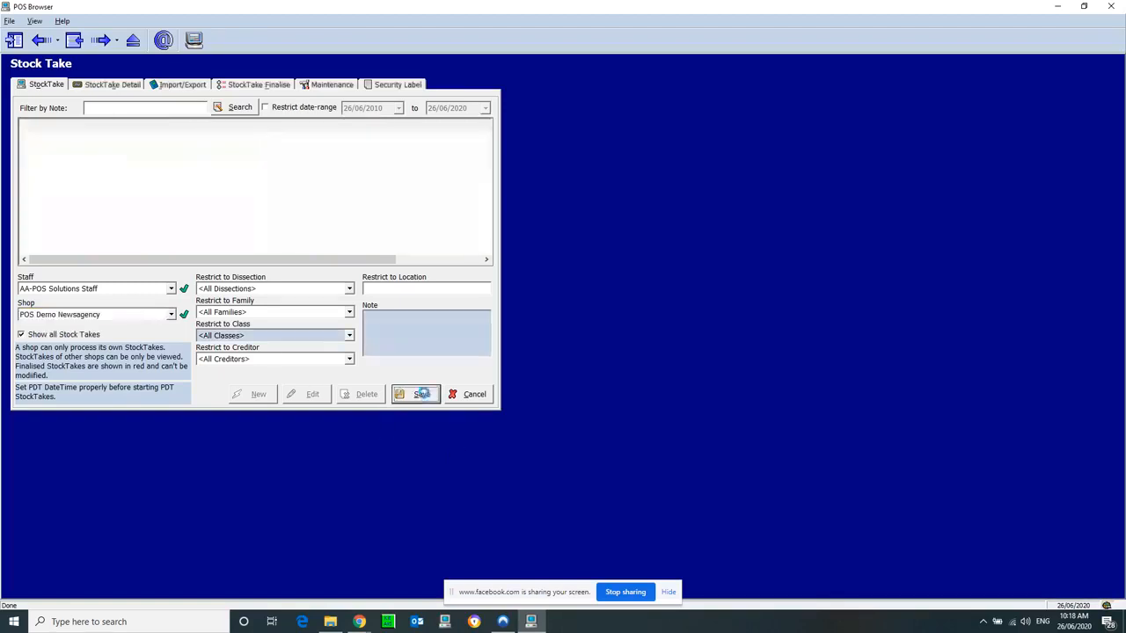
# Open the new stocktake's detail entry and switch Check Stock Movement off and back on
pyautogui.click(93, 86)
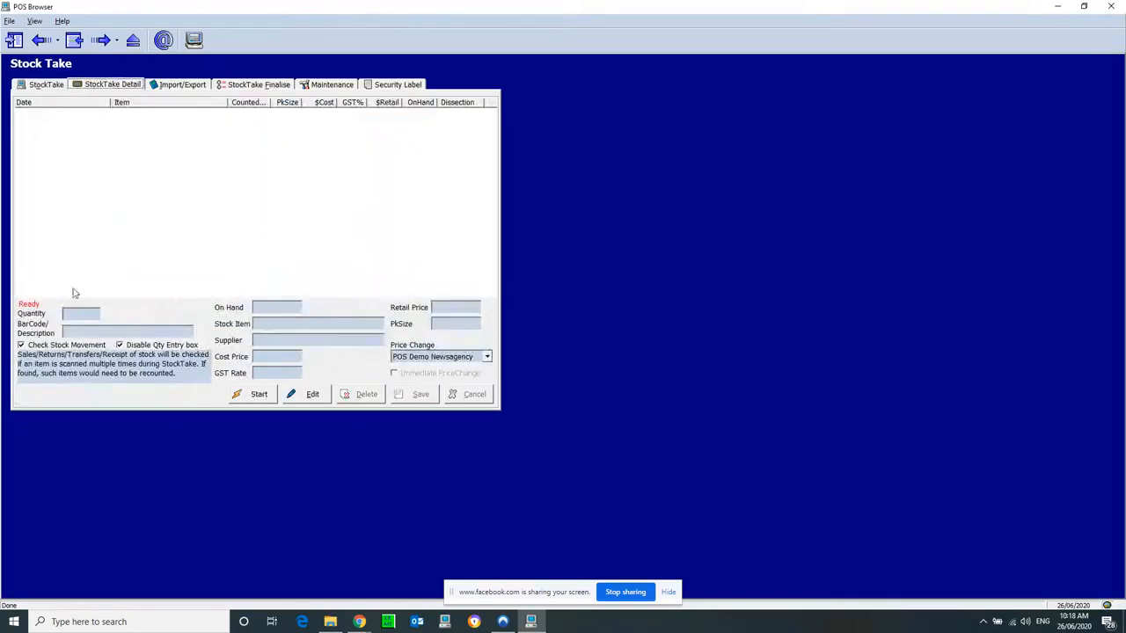
pyautogui.click(34, 346)
pyautogui.click(33, 349)
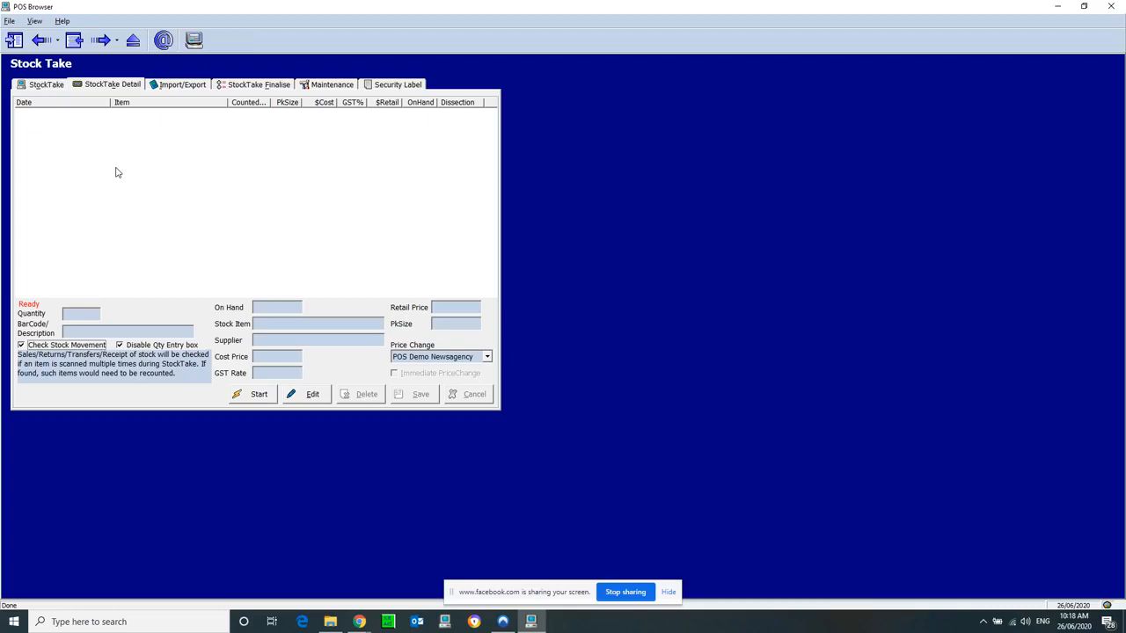
# In the stocktake's finalise options, turn Include Non Scanned Items on and off again, and return to the stocktake detail
pyautogui.click(244, 85)
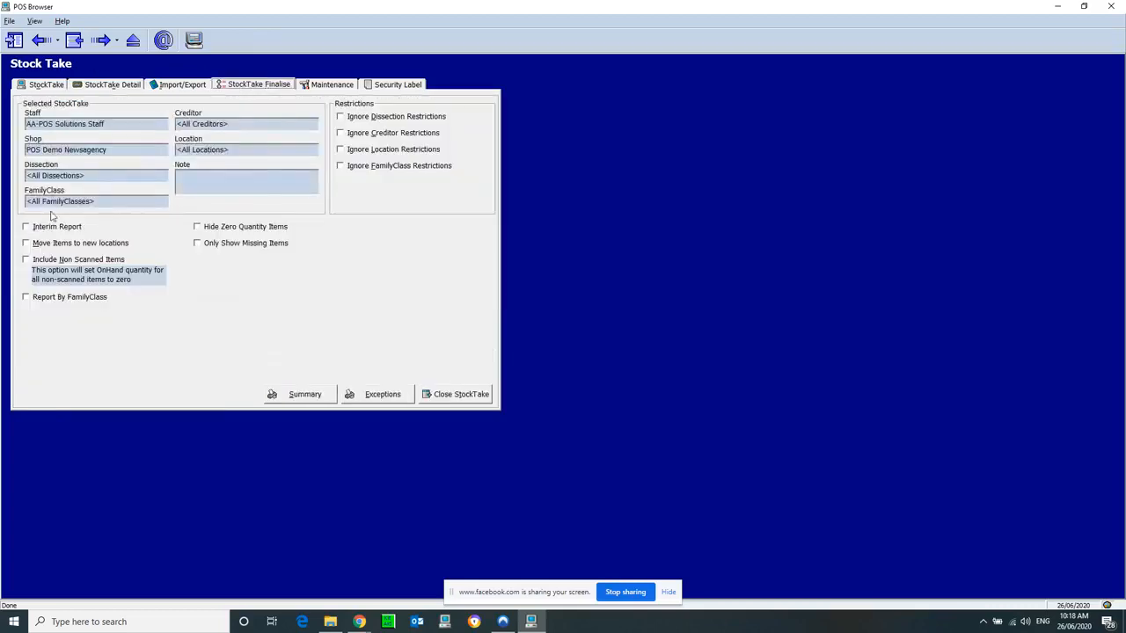
pyautogui.click(26, 260)
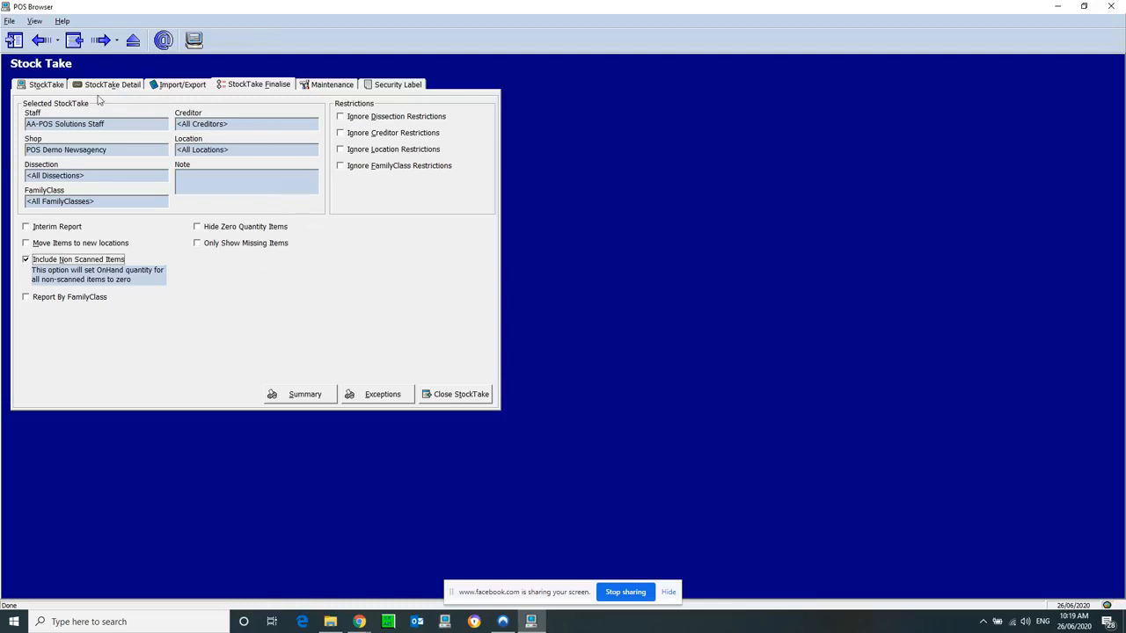
pyautogui.click(26, 260)
pyautogui.click(61, 270)
pyautogui.click(136, 85)
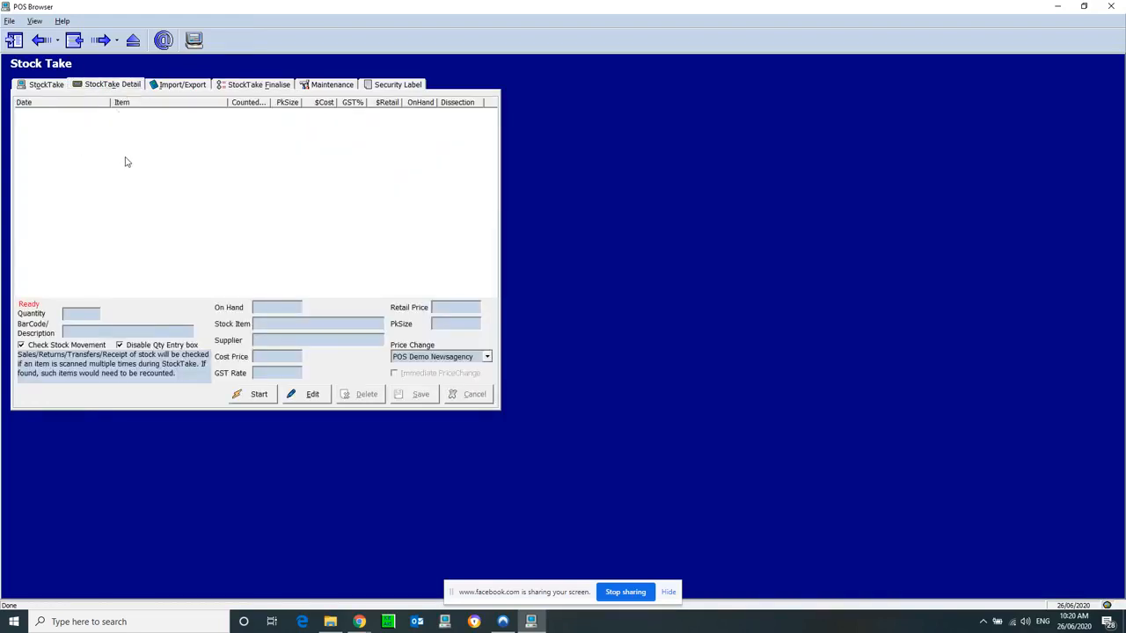